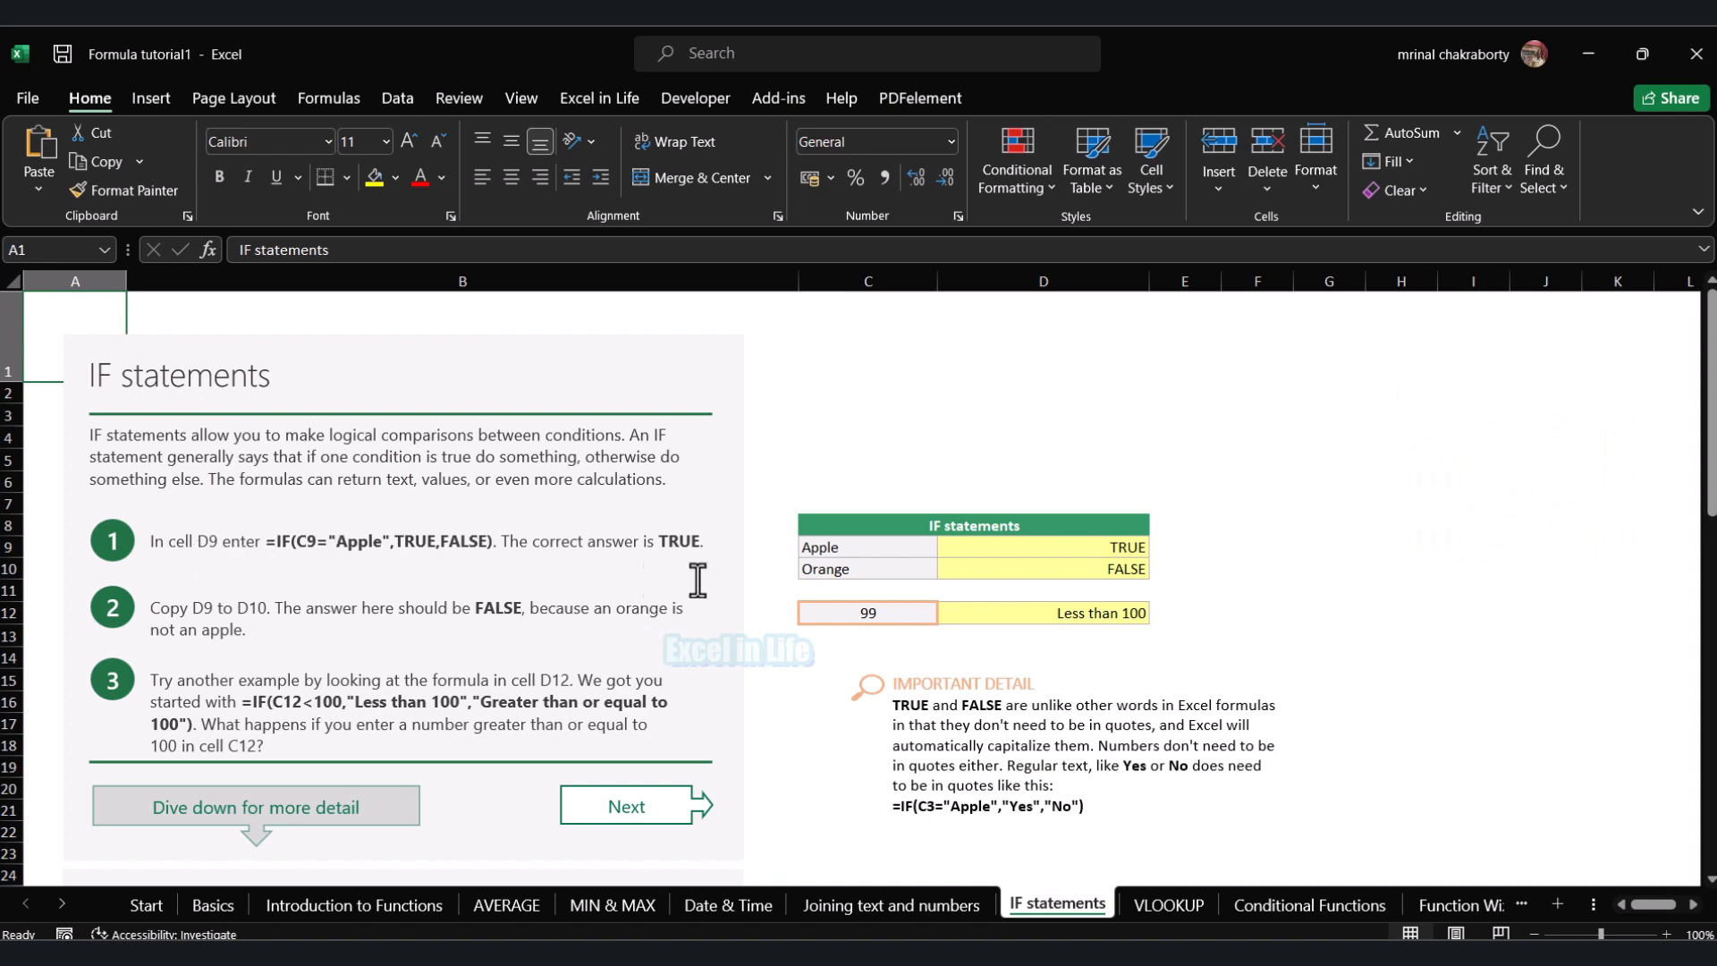
Examine the IF formula in D9 and the fruit name in C9 that it tests.
{"action": "left_click", "coordinate": [1053, 550]}
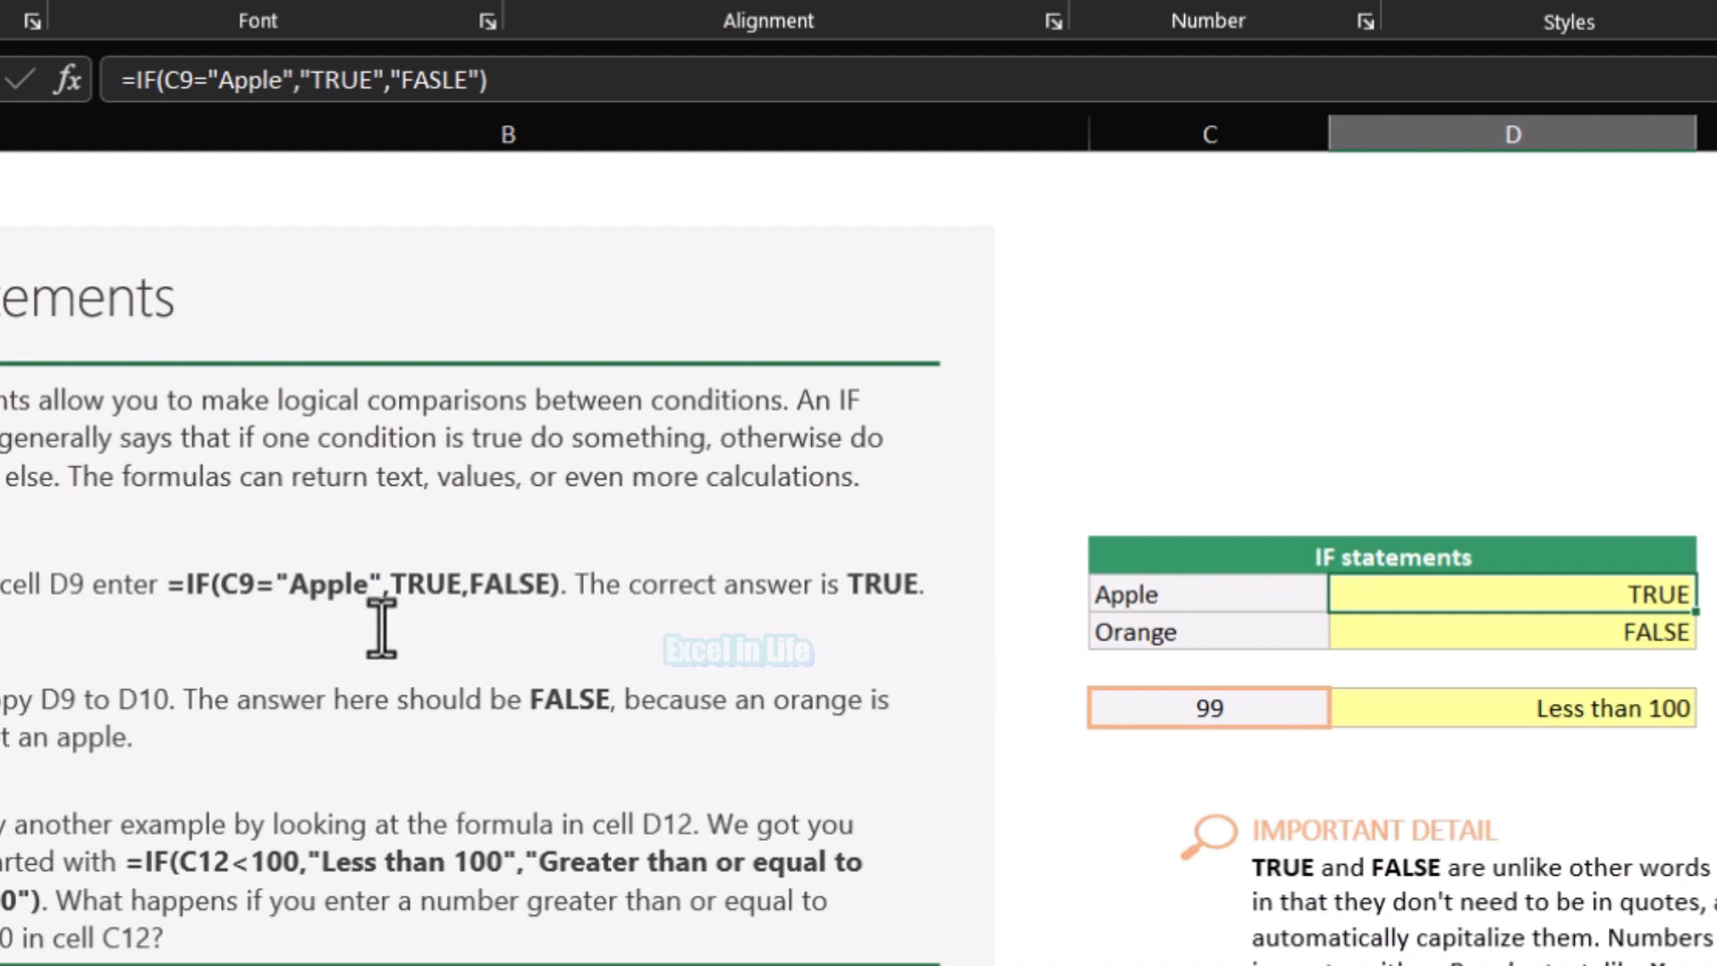
{"action": "left_click", "coordinate": [1167, 601]}
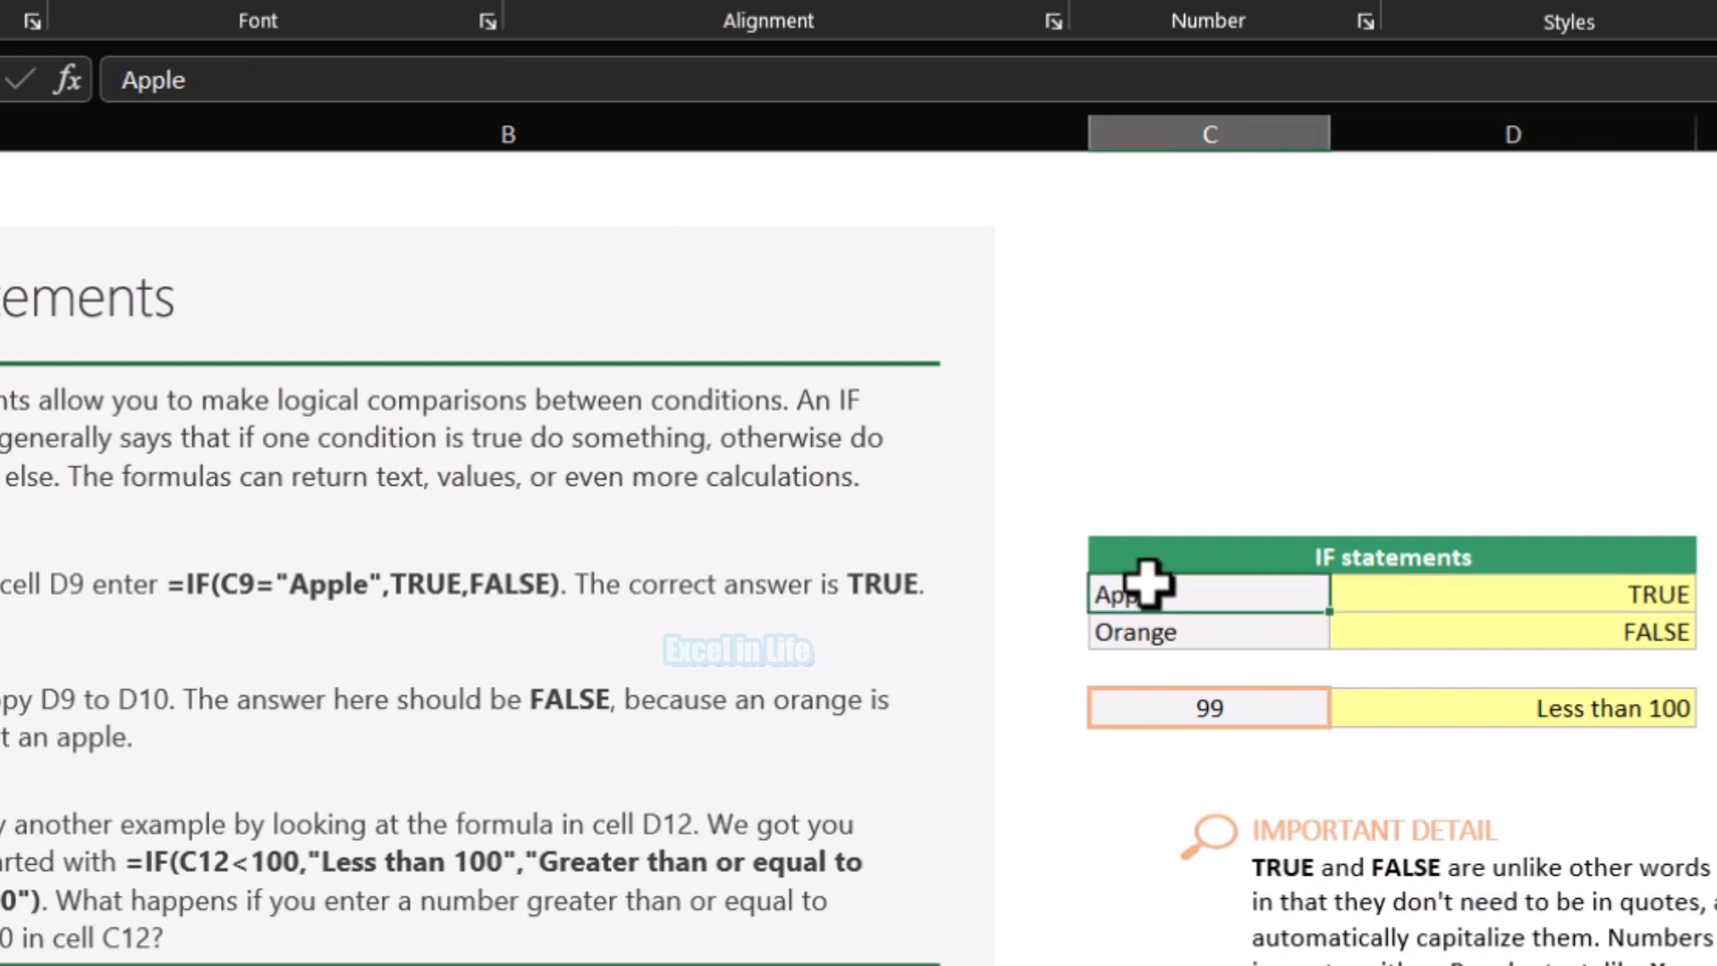
{"action": "left_click", "coordinate": [1640, 599]}
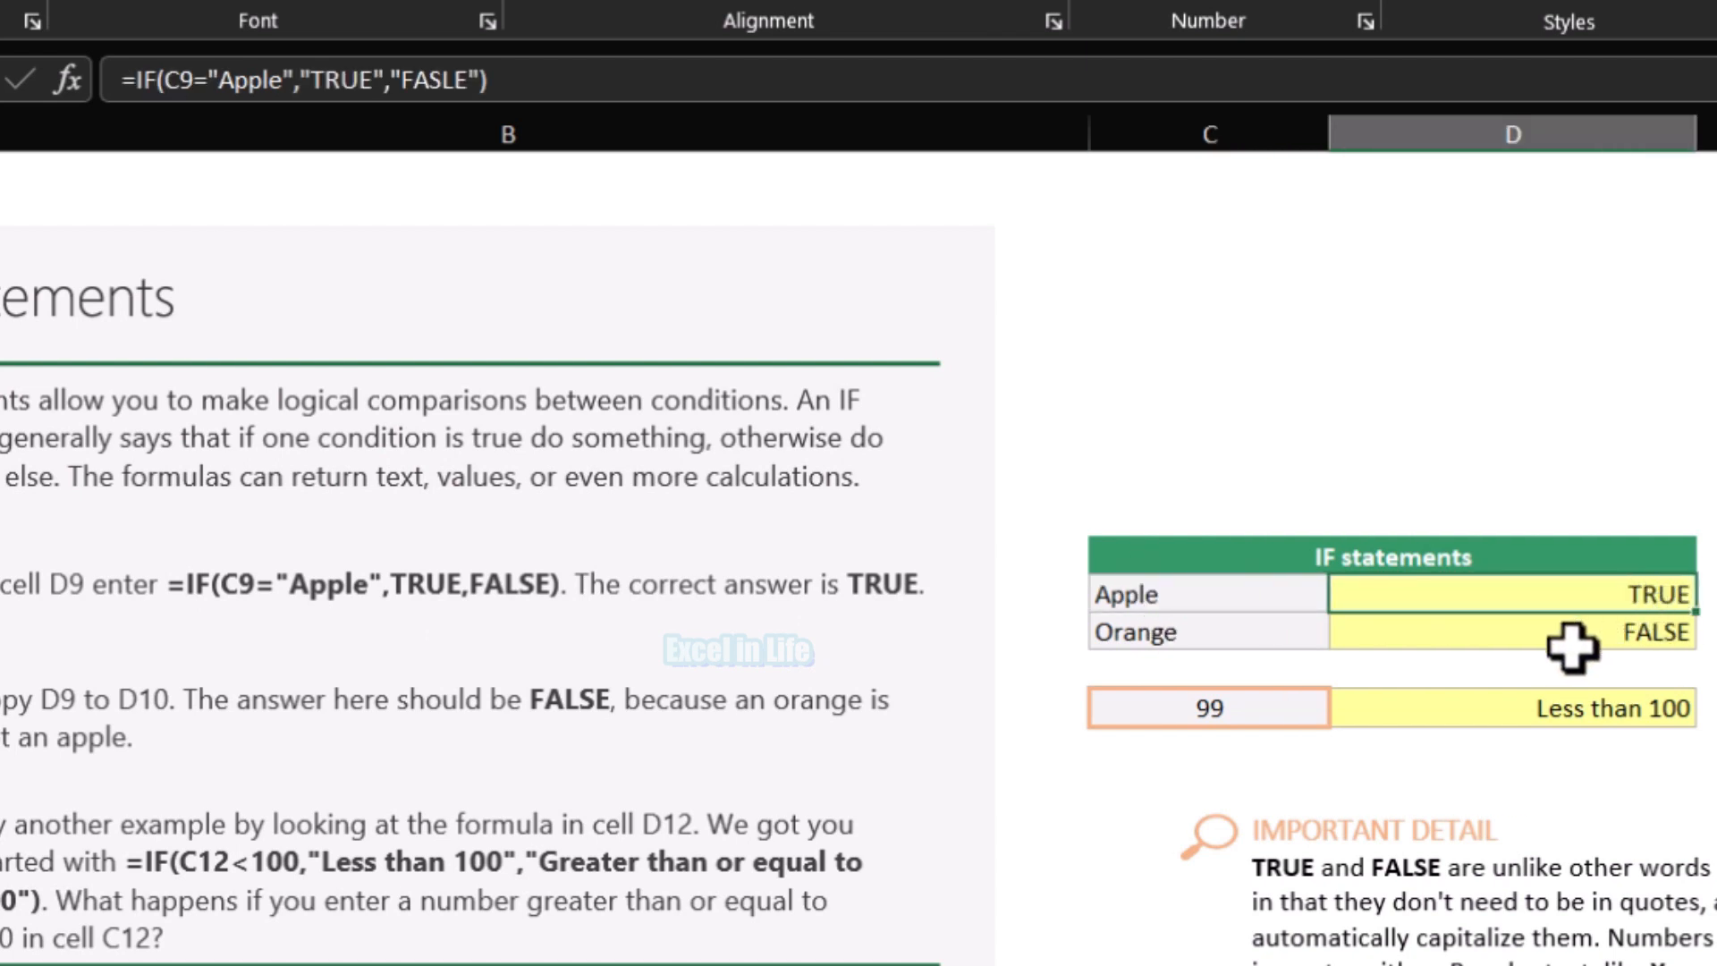
Try Mango as the fruit in C9, check the formula in D9, and undo the entry.
{"action": "left_click", "coordinate": [1170, 595]}
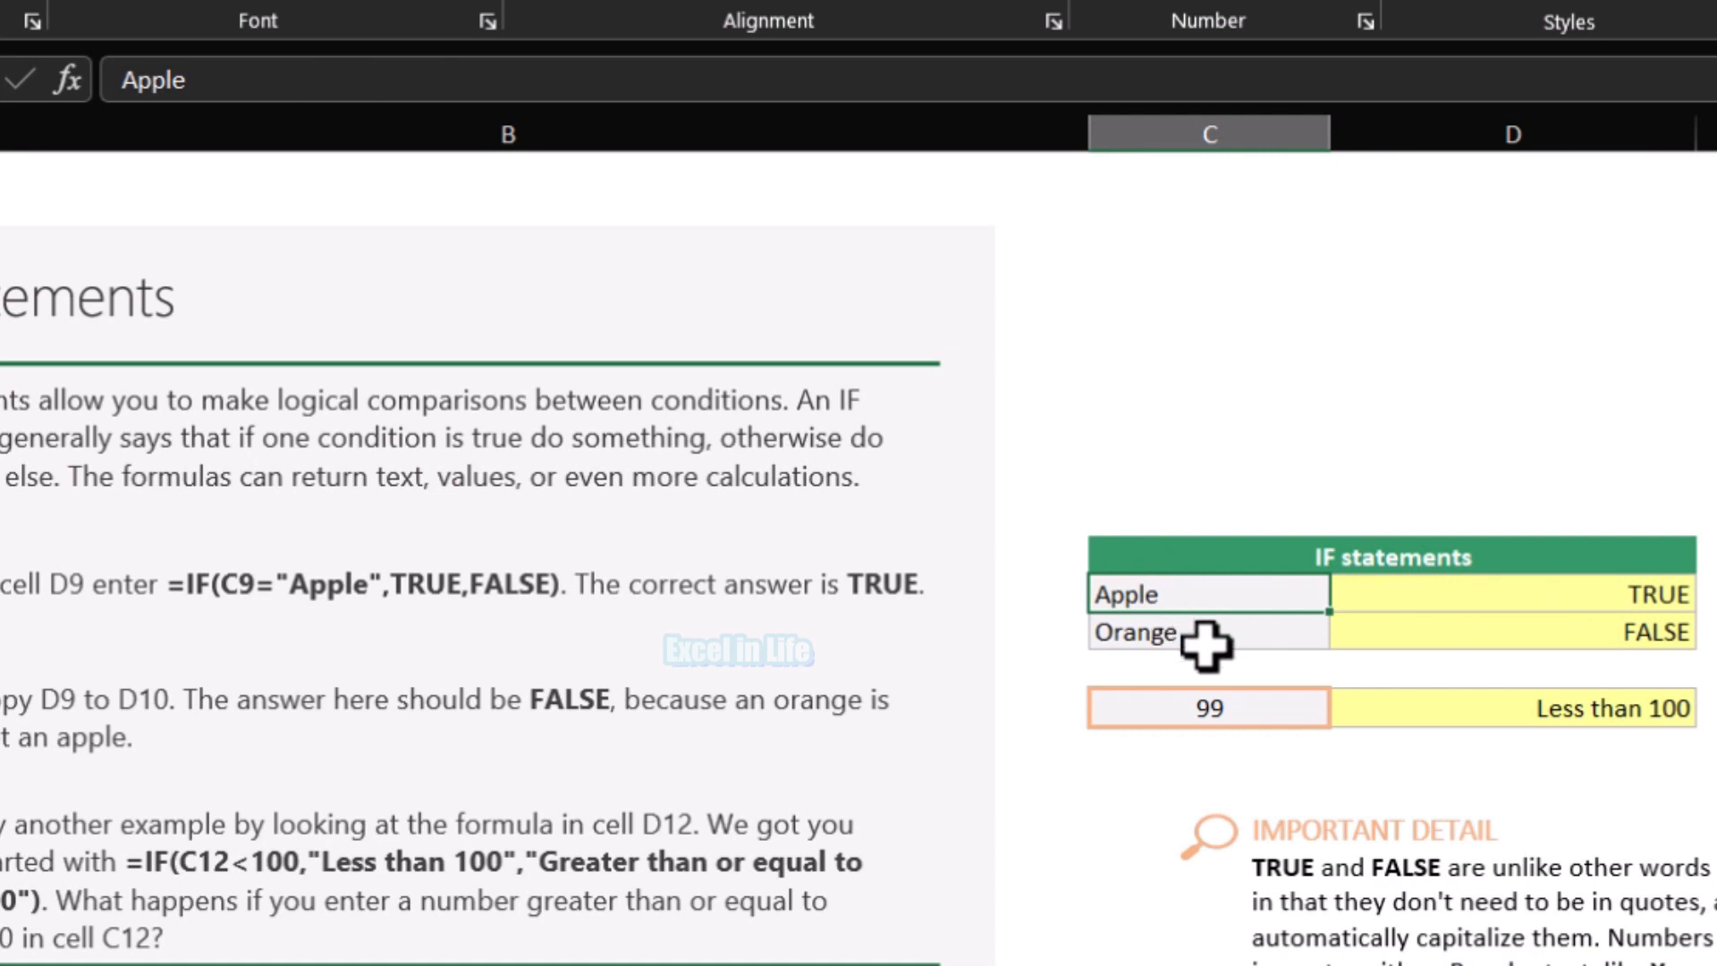
{"action": "type", "text": "Mango"}
{"action": "key", "text": "Return"}
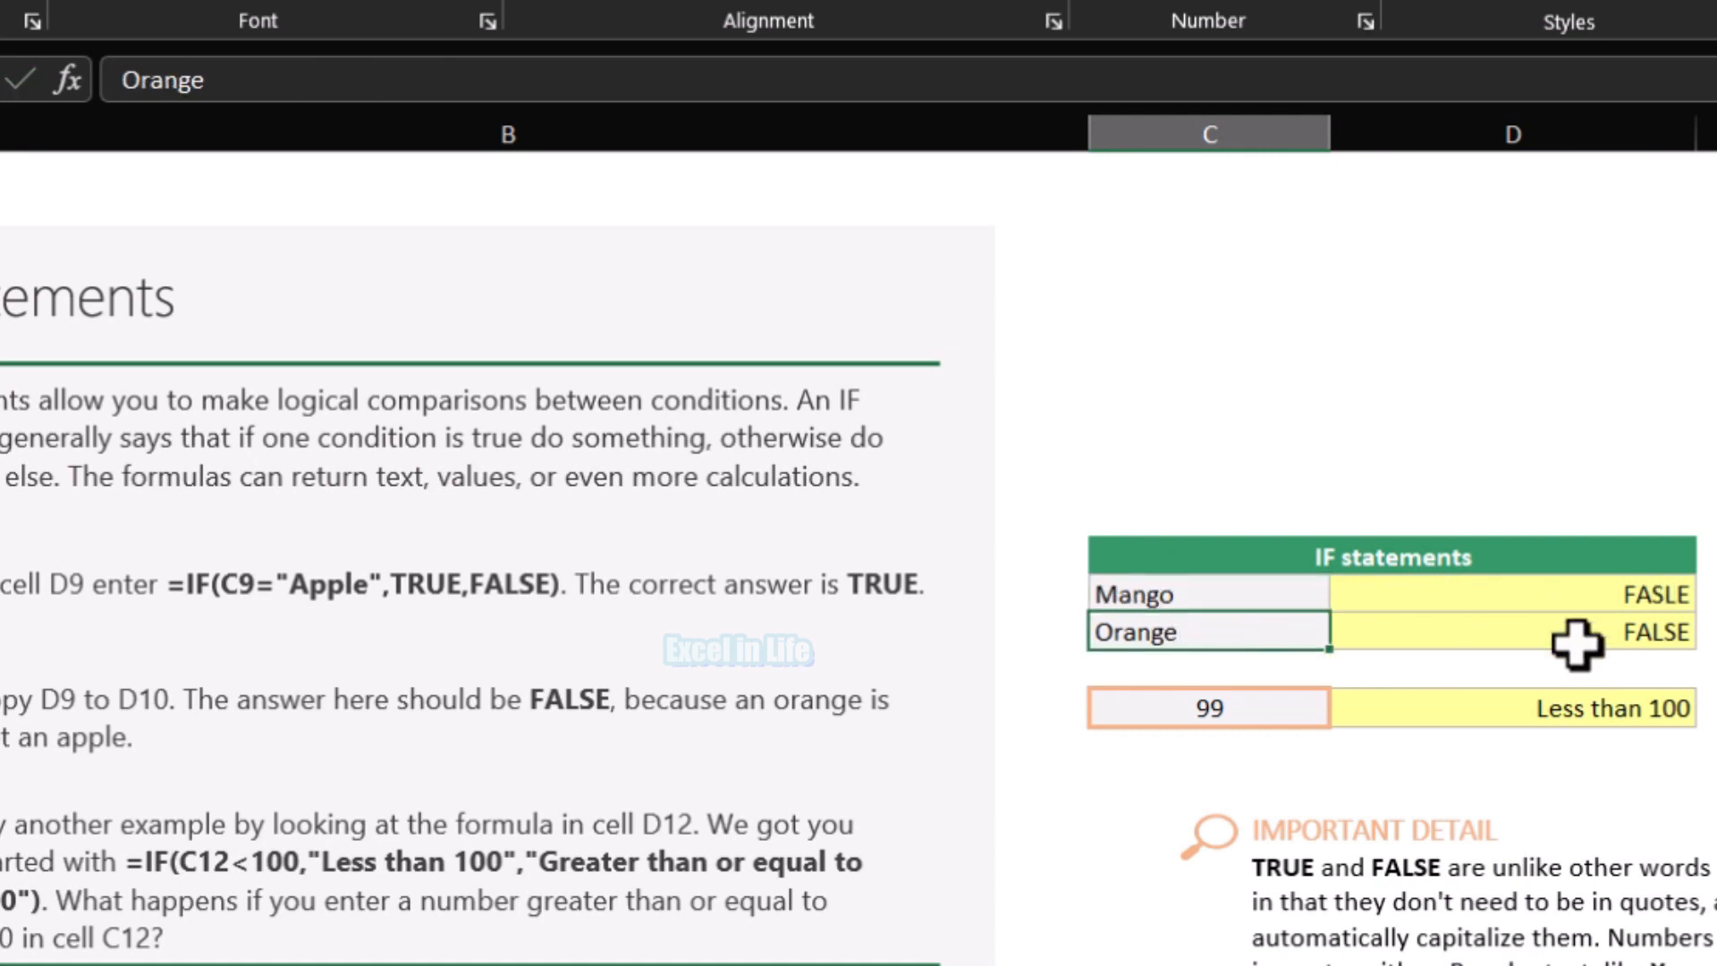
{"action": "left_click", "coordinate": [1640, 592]}
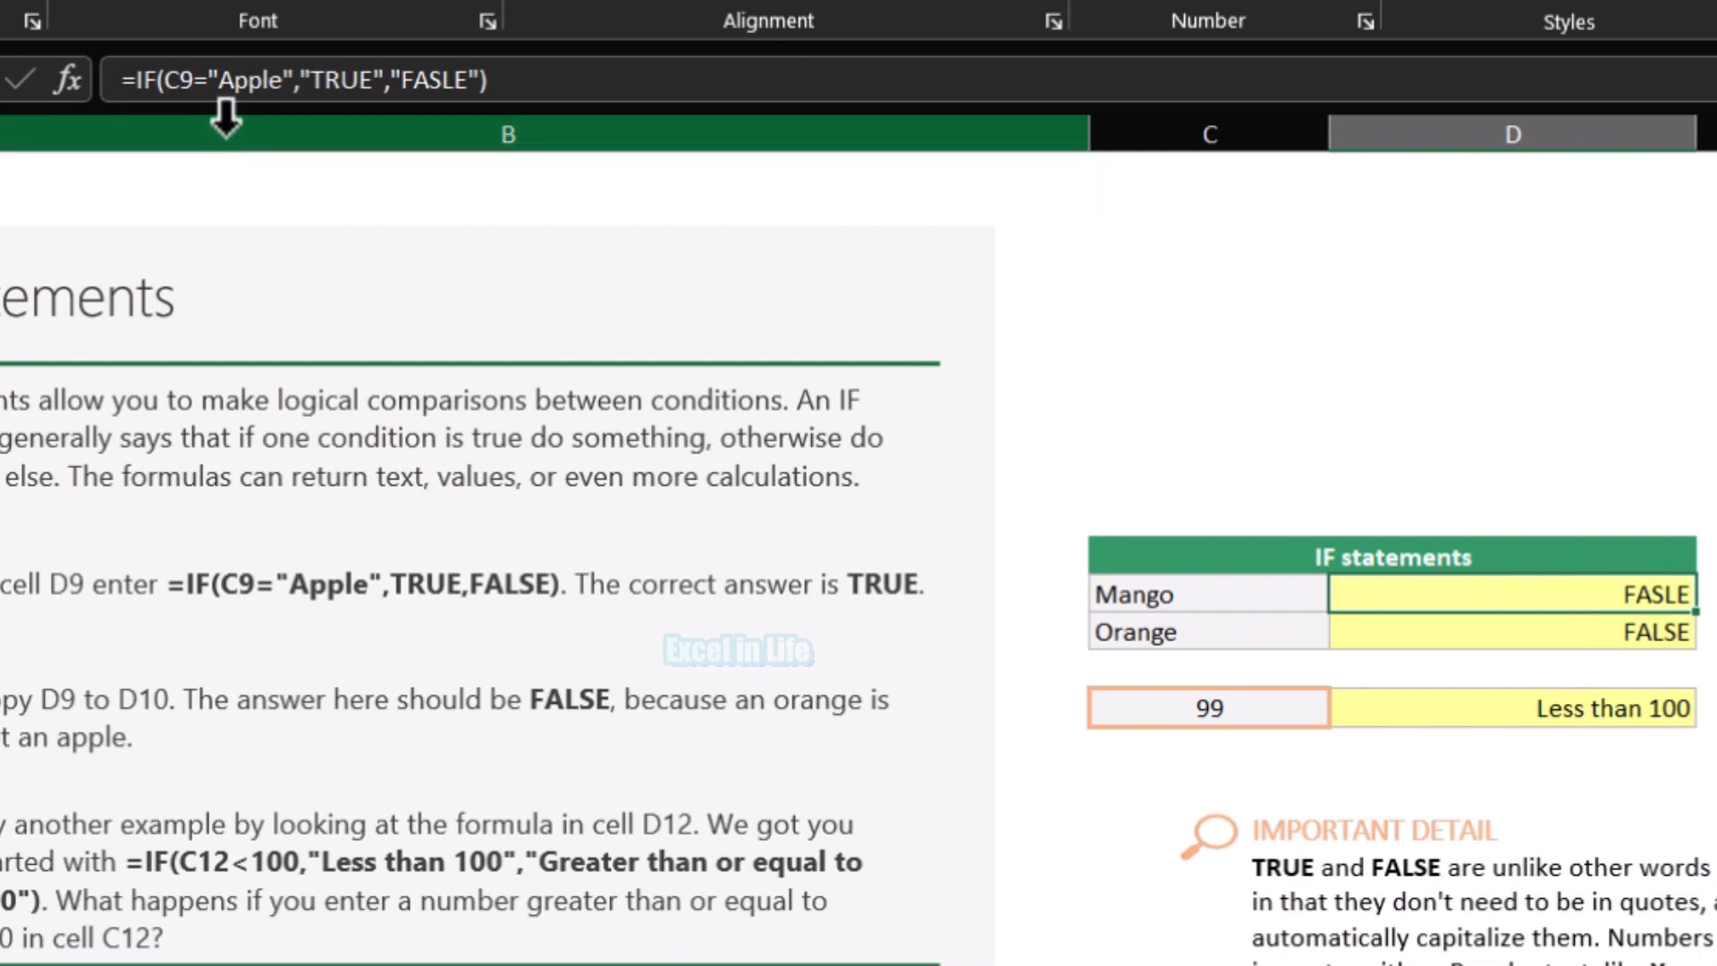
{"action": "left_click", "coordinate": [1145, 596]}
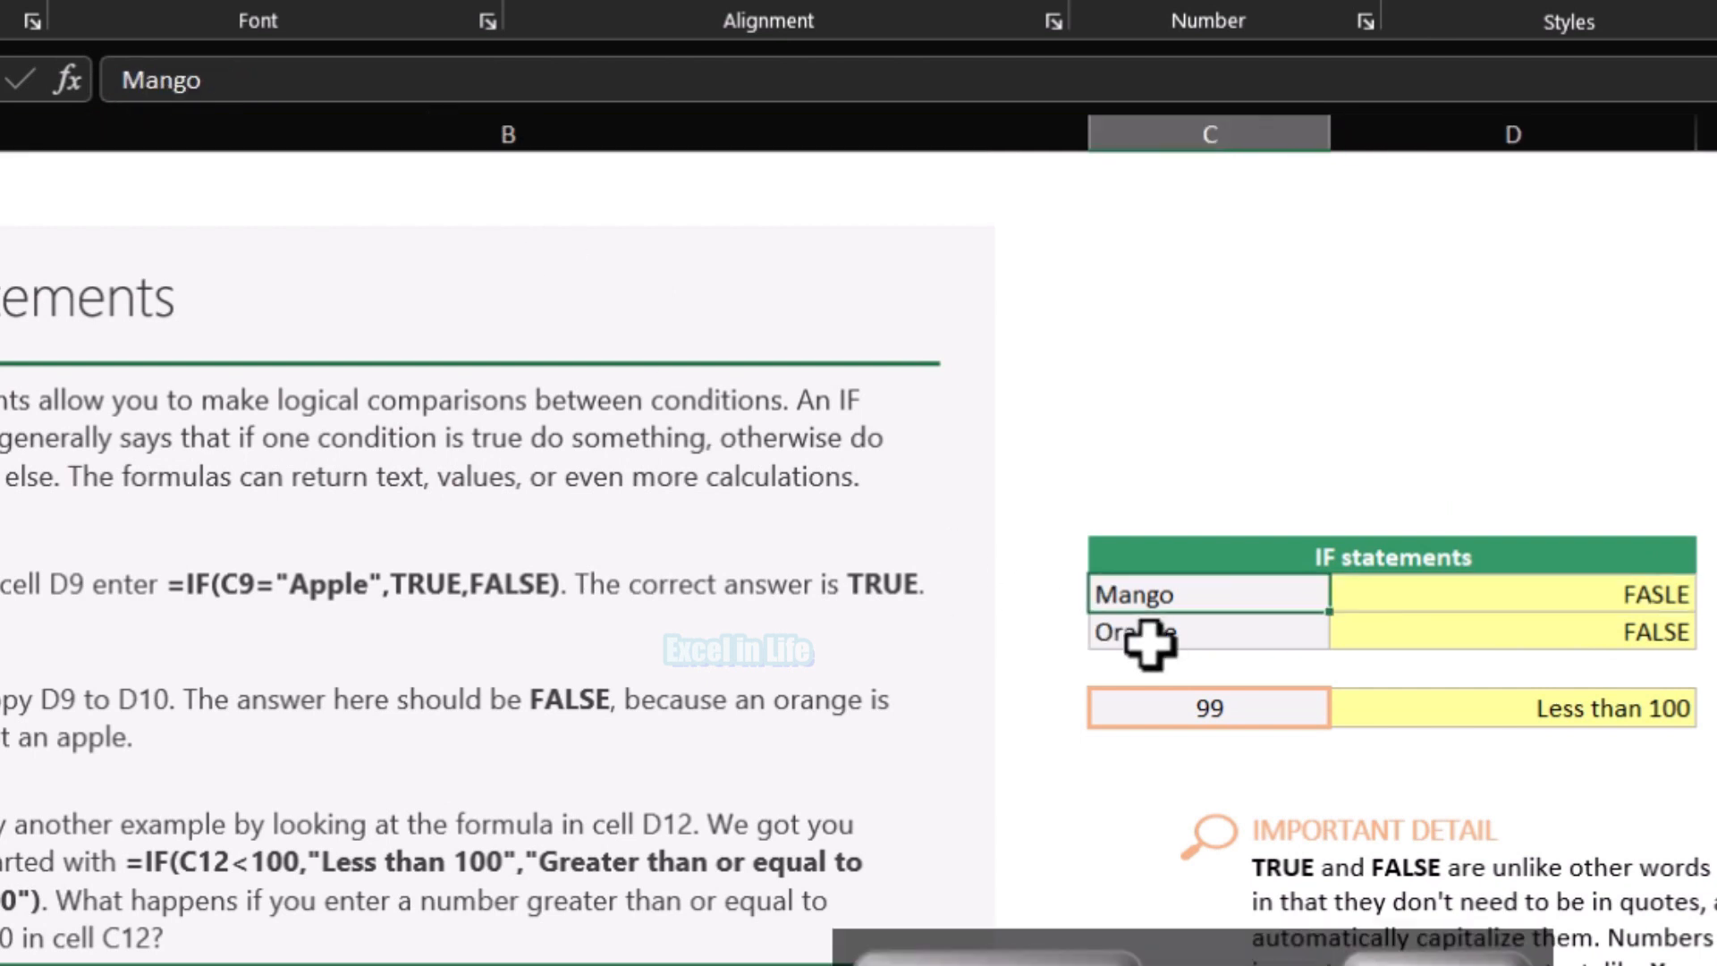
{"action": "key", "text": "ctrl+z"}
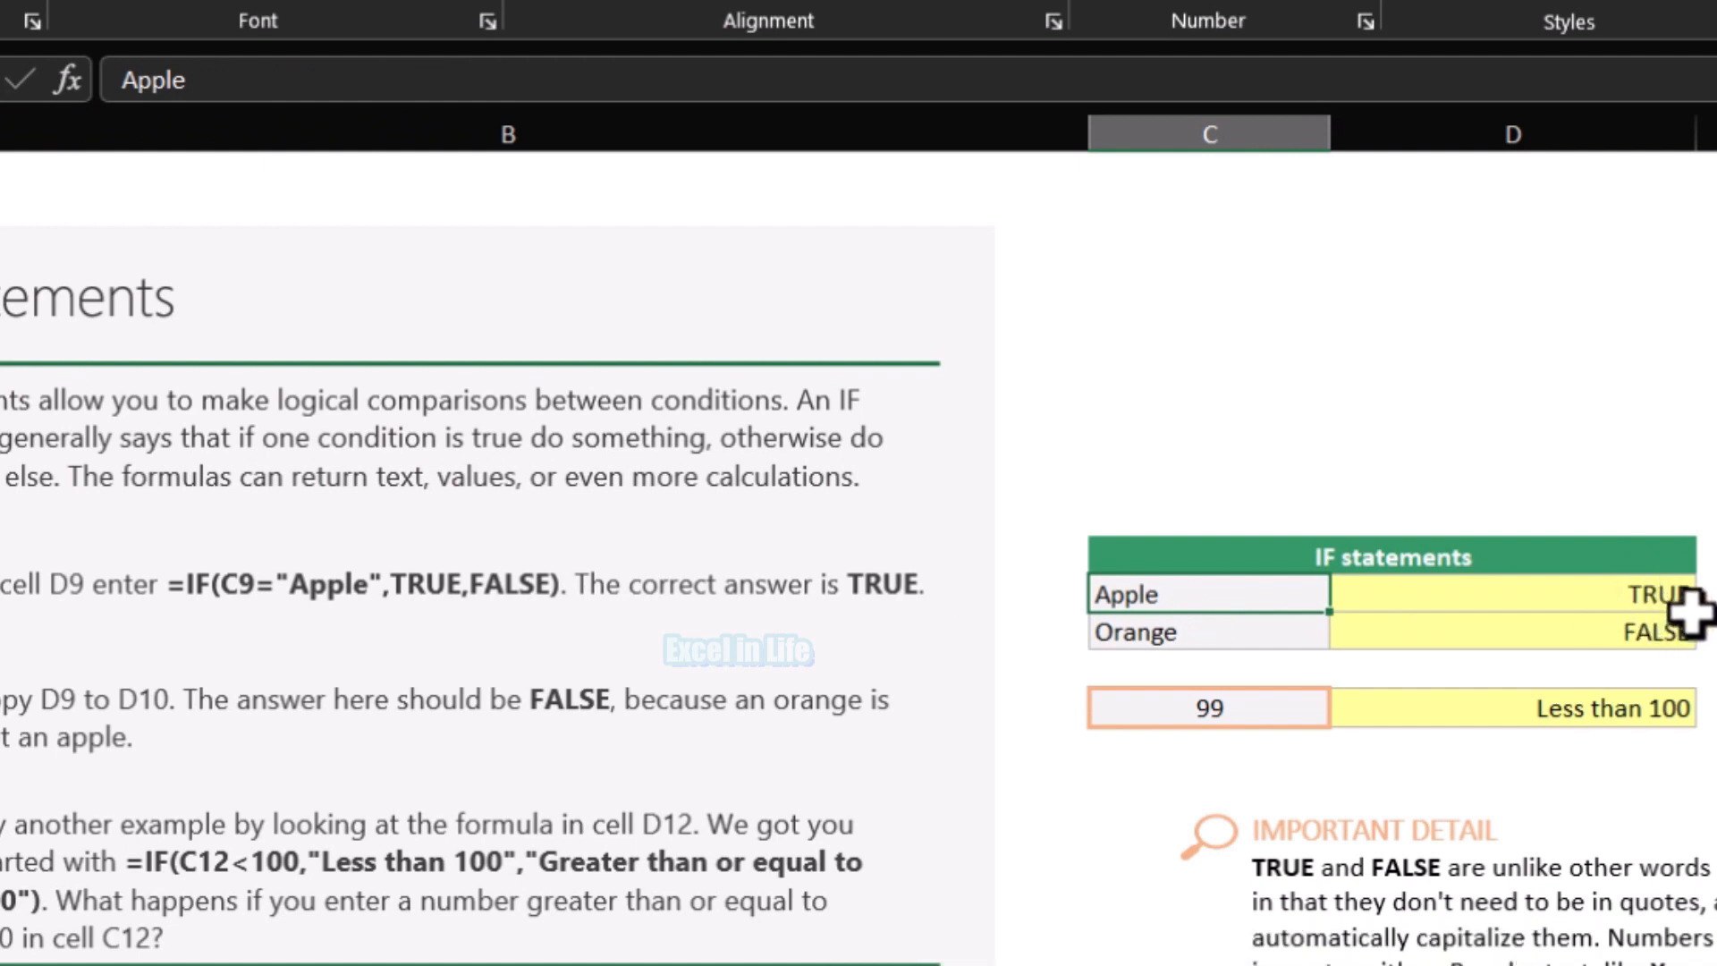
Compare the IF formulas in D9 and D10, including the fruit cell C10 that the second one tests.
{"action": "left_click", "coordinate": [1688, 605]}
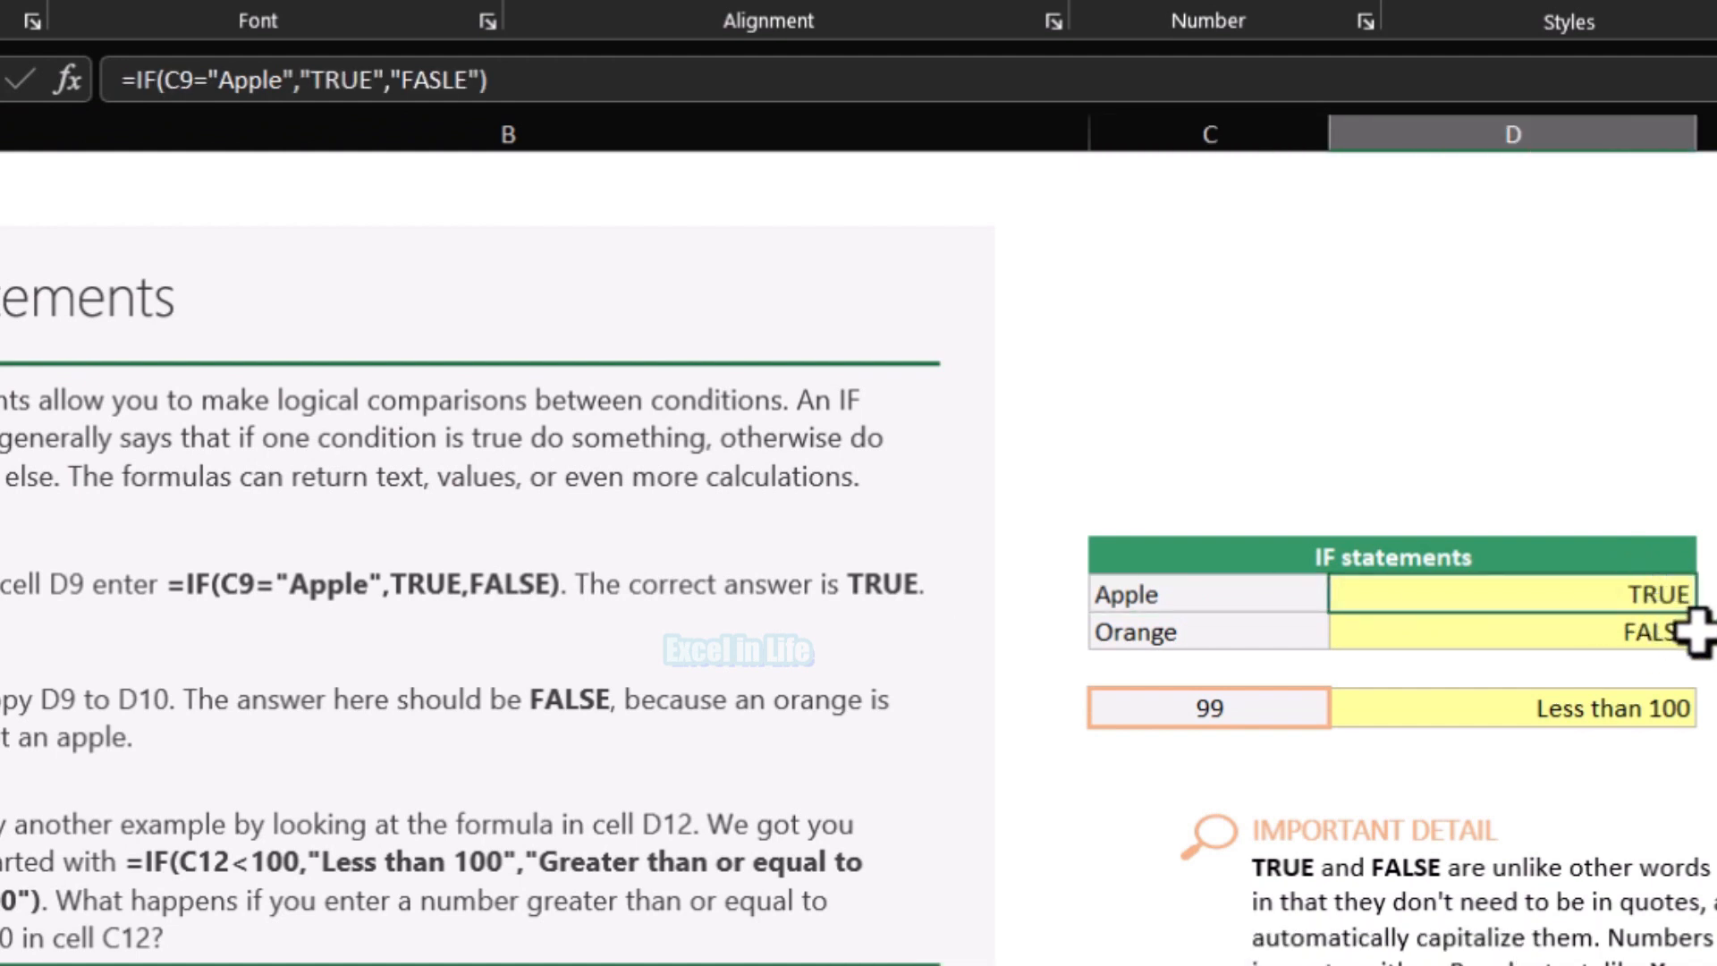
{"action": "left_click", "coordinate": [1658, 637]}
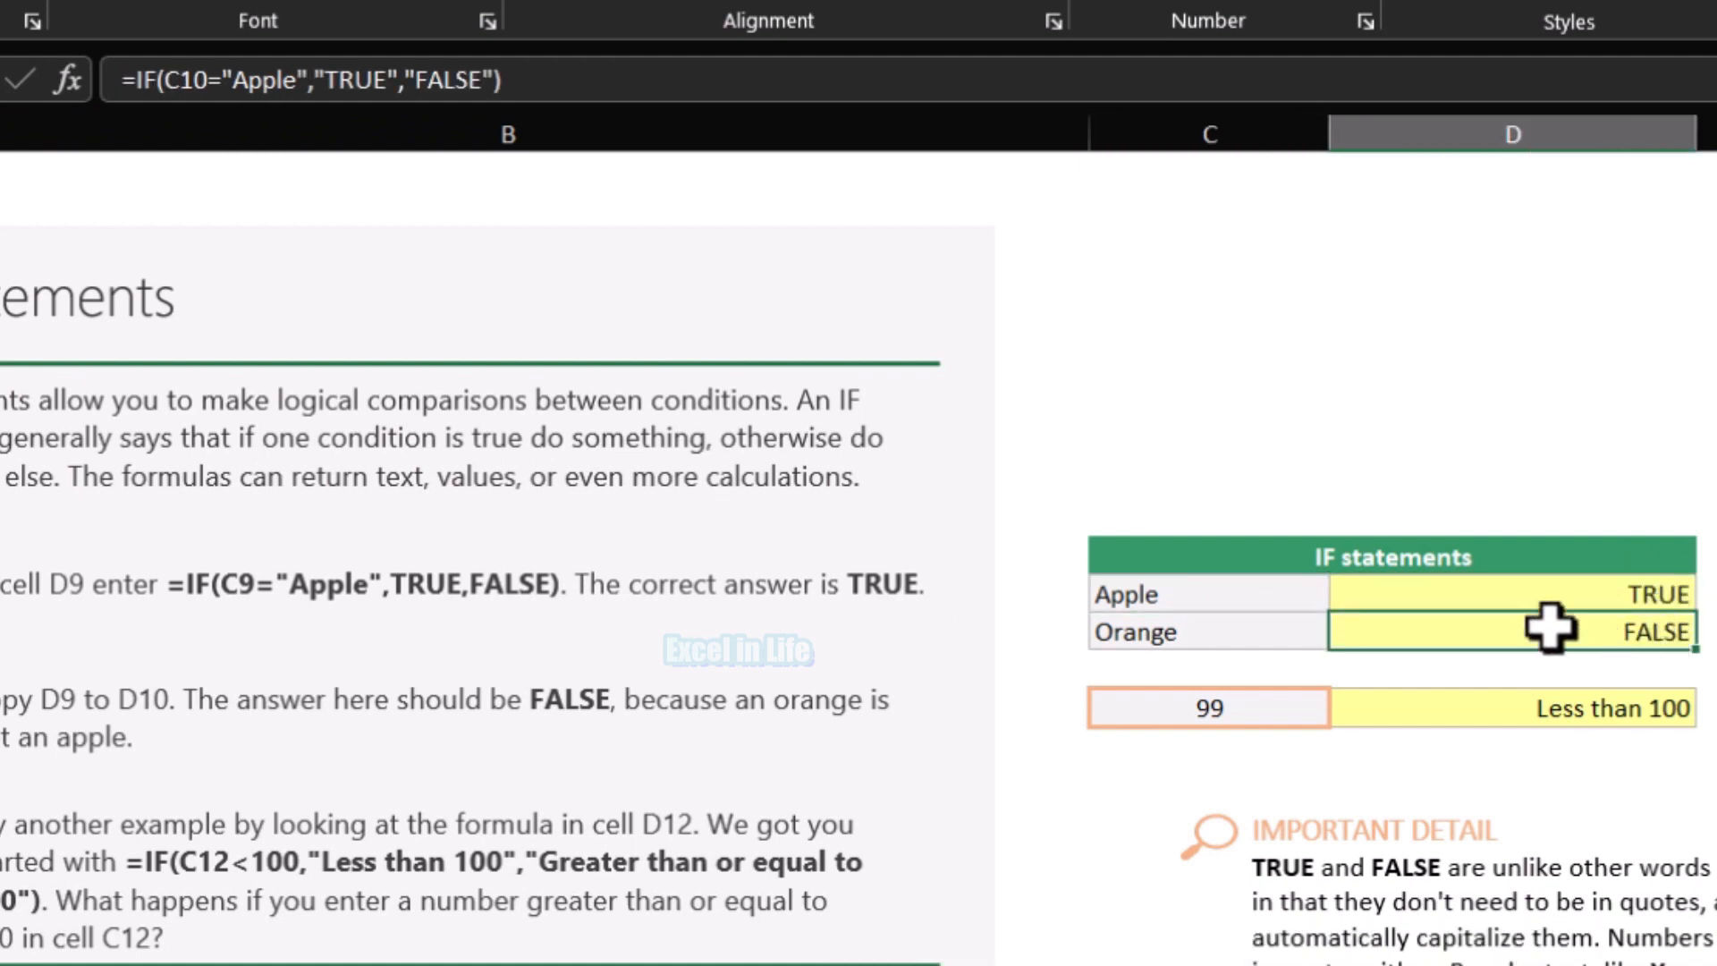
{"action": "left_click", "coordinate": [1149, 639]}
{"action": "left_click", "coordinate": [1636, 643]}
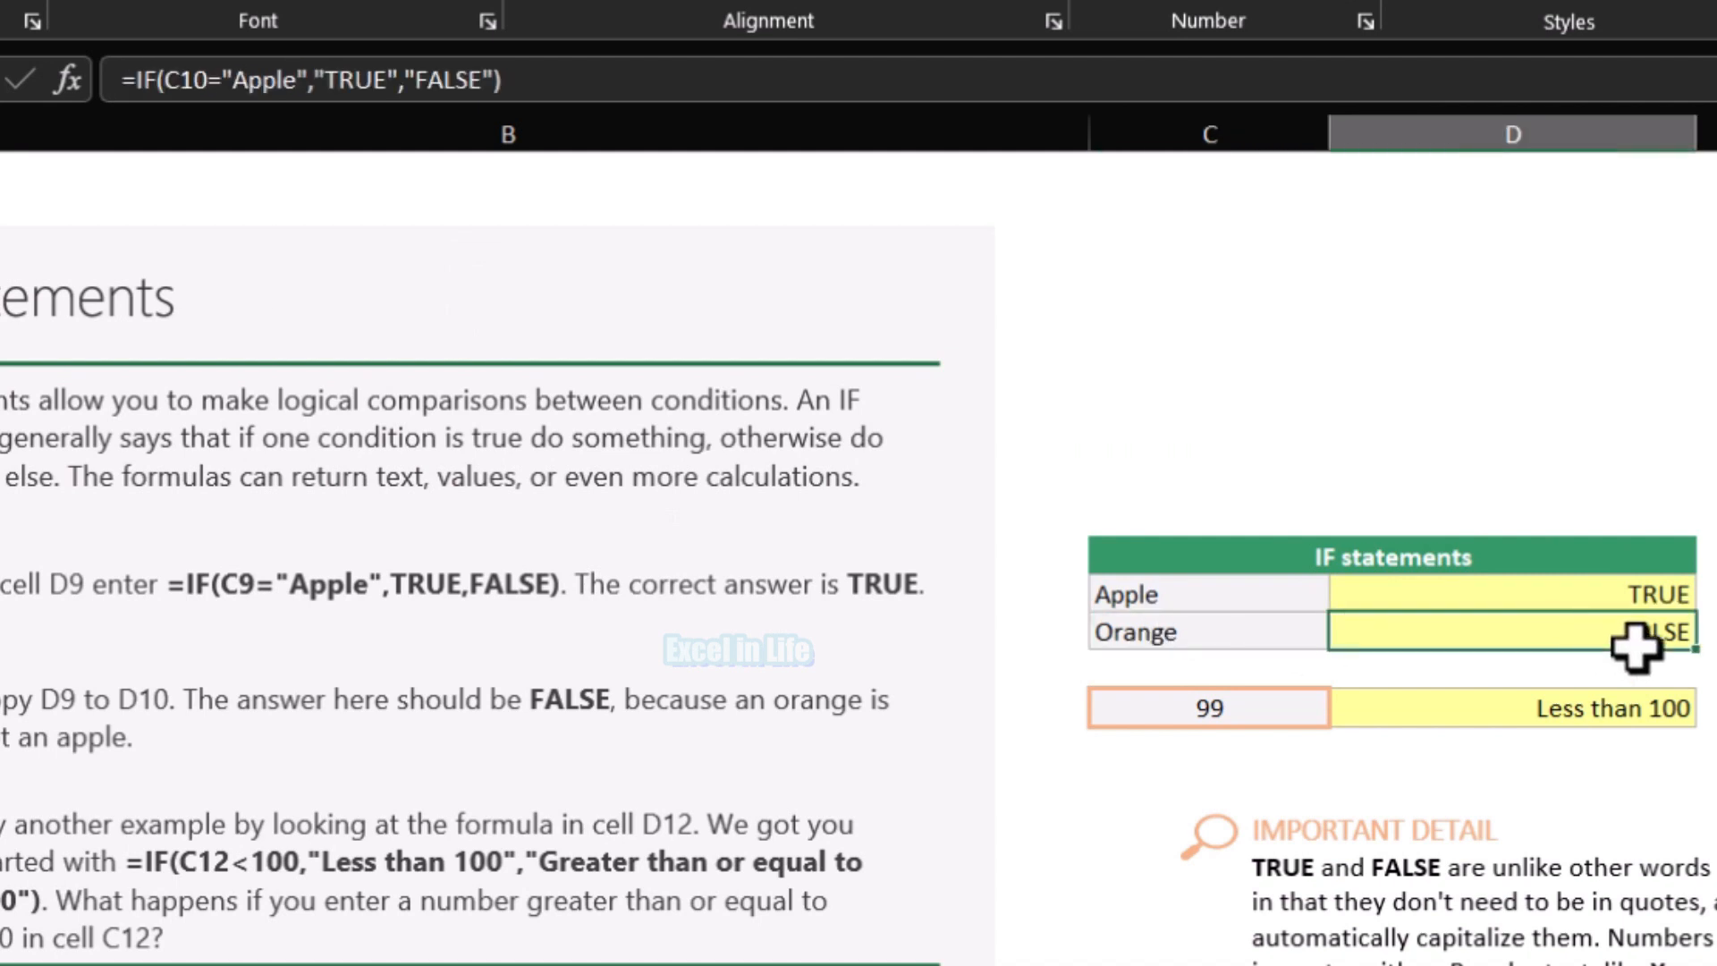
Review the number comparison formula in D12, set C12 to 100, and check D12 again.
{"action": "left_click", "coordinate": [1202, 716]}
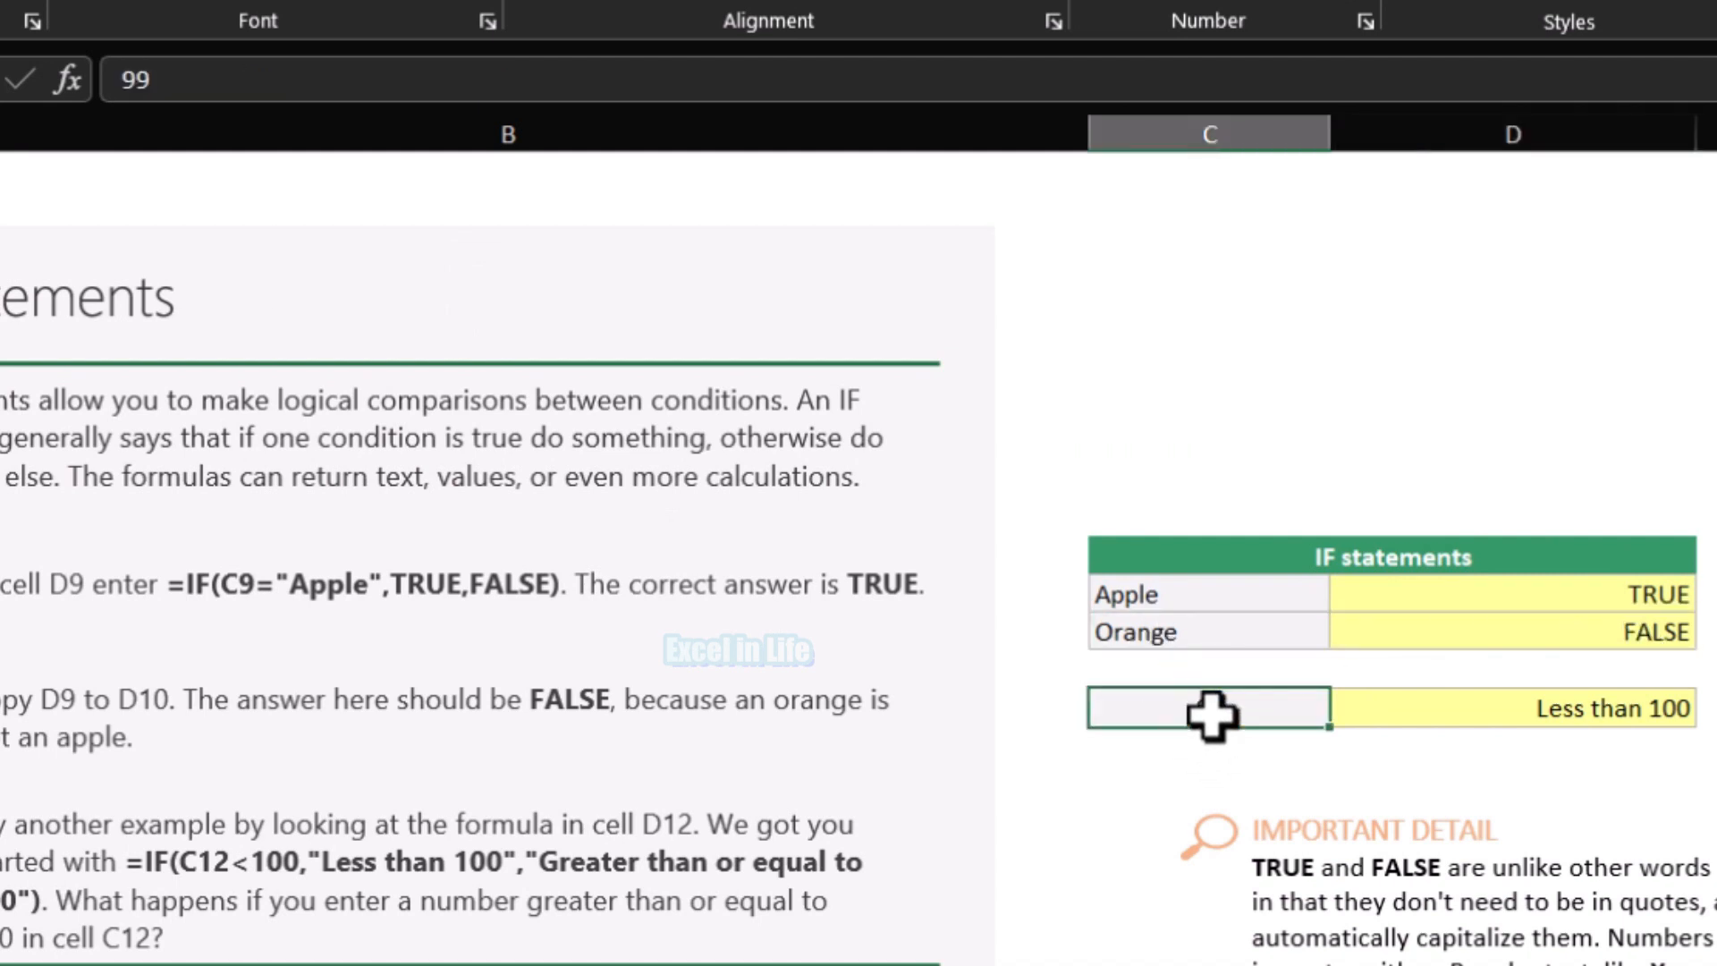
{"action": "left_click", "coordinate": [1579, 709]}
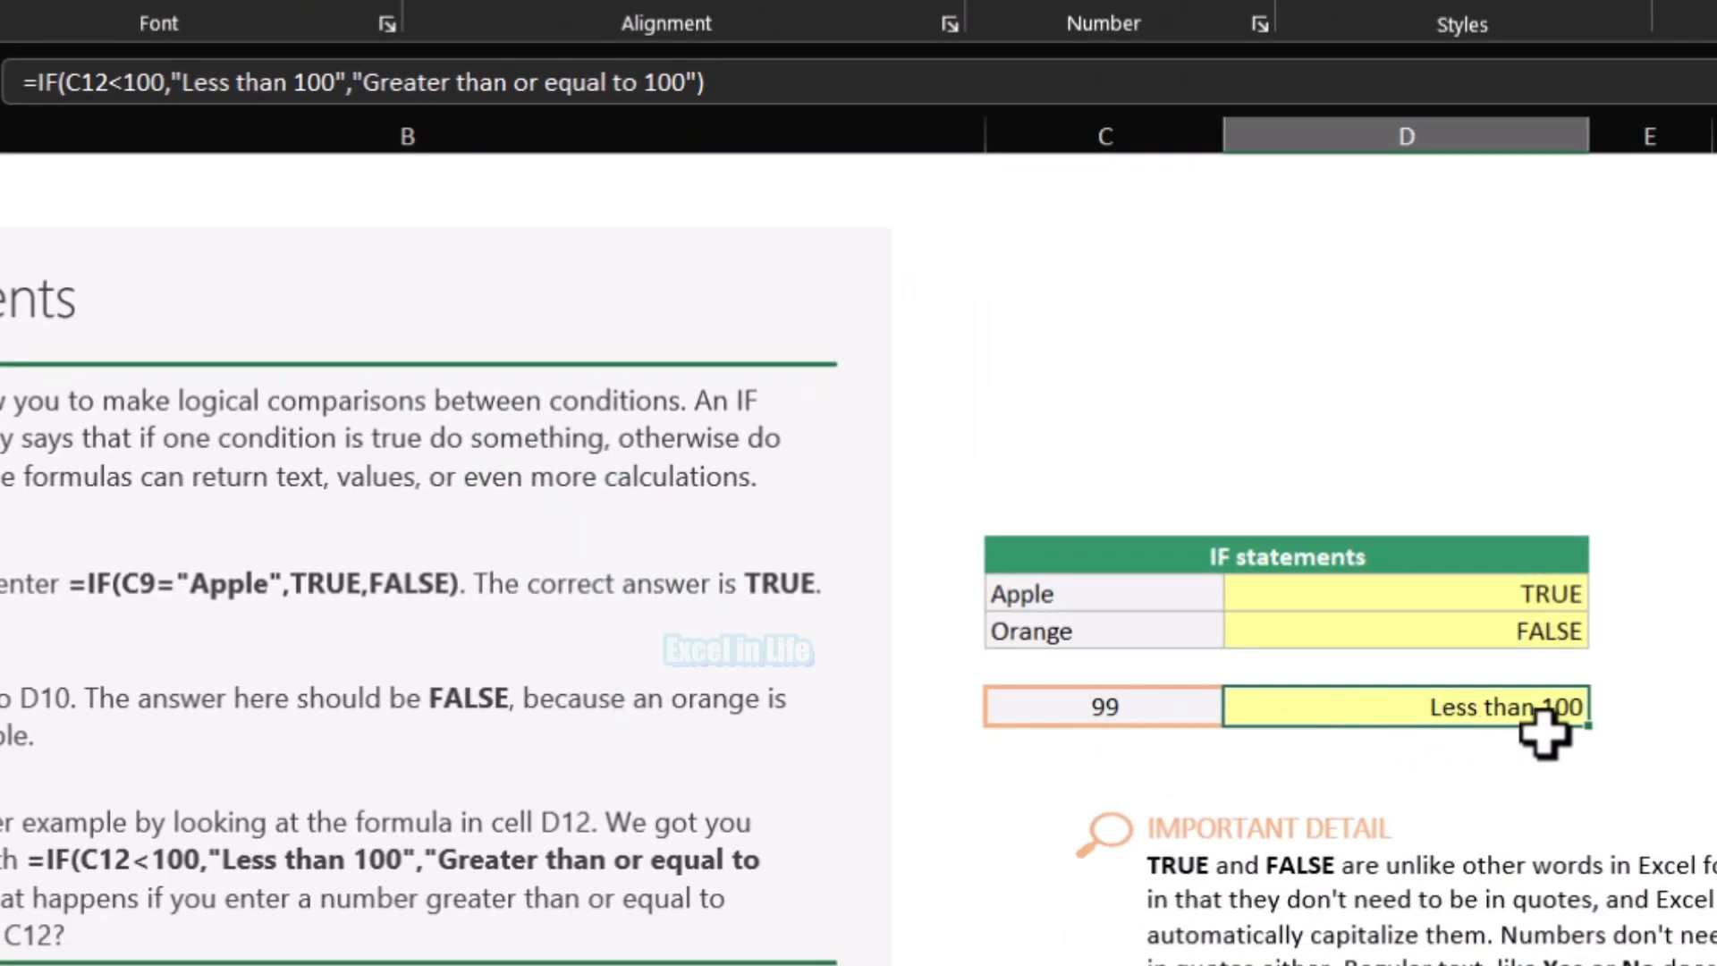
{"action": "left_click", "coordinate": [1128, 709]}
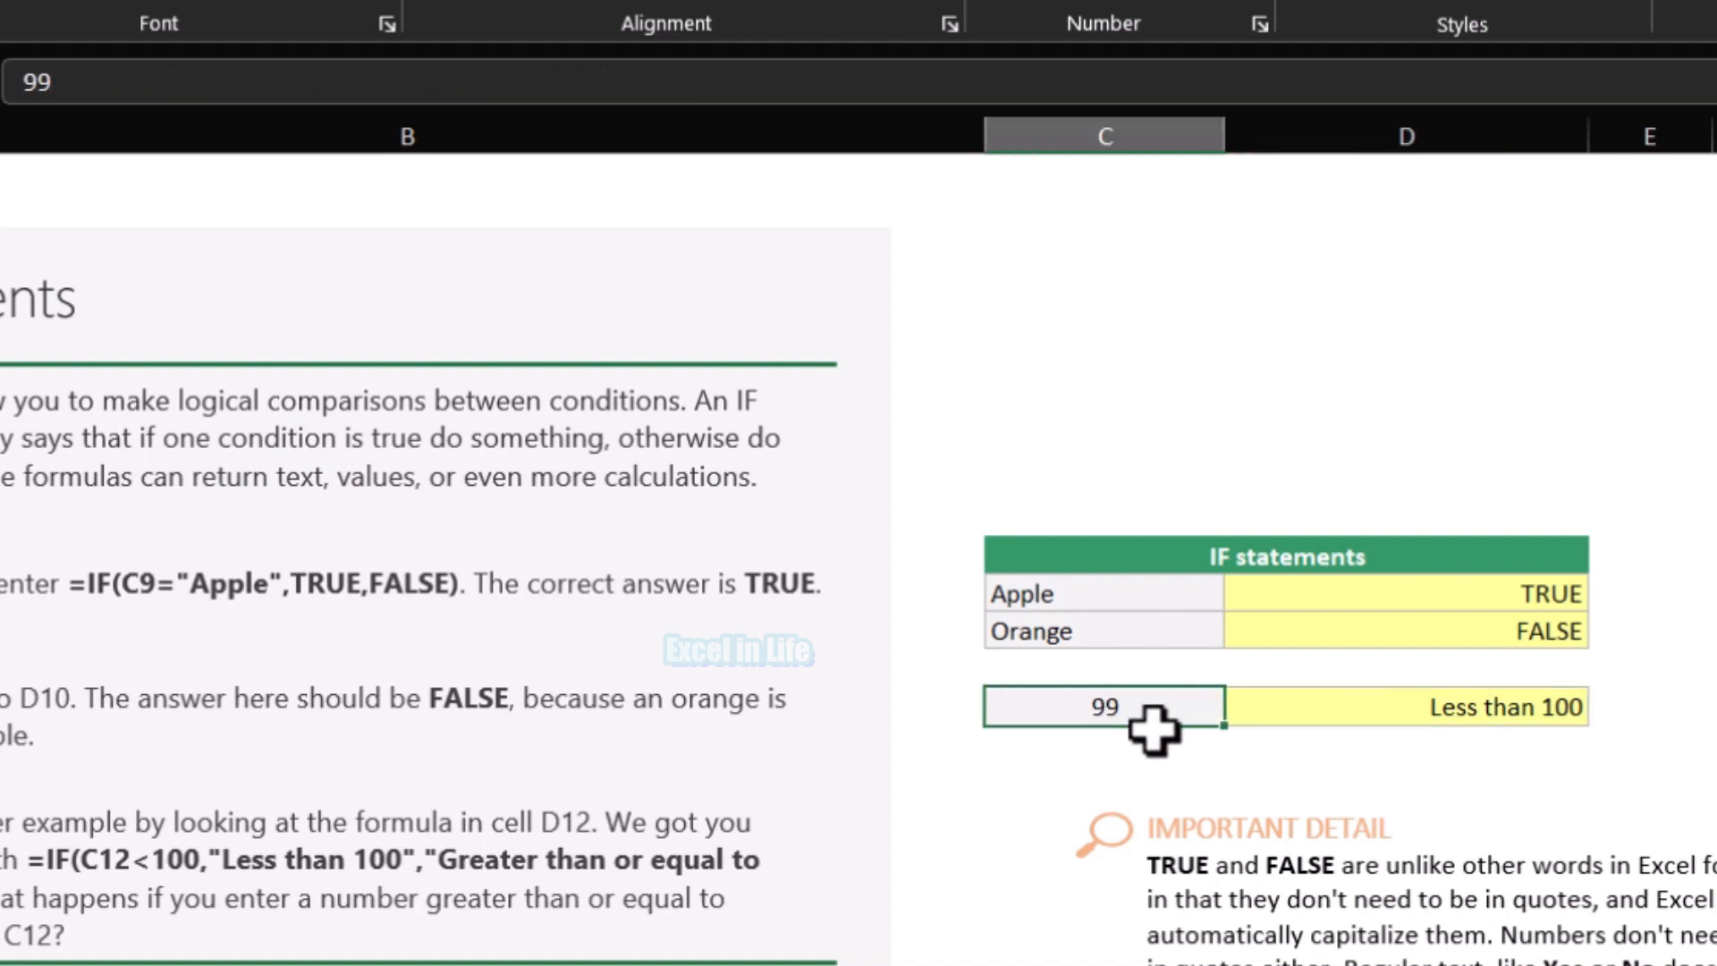
{"action": "type", "text": "100"}
{"action": "key", "text": "Return"}
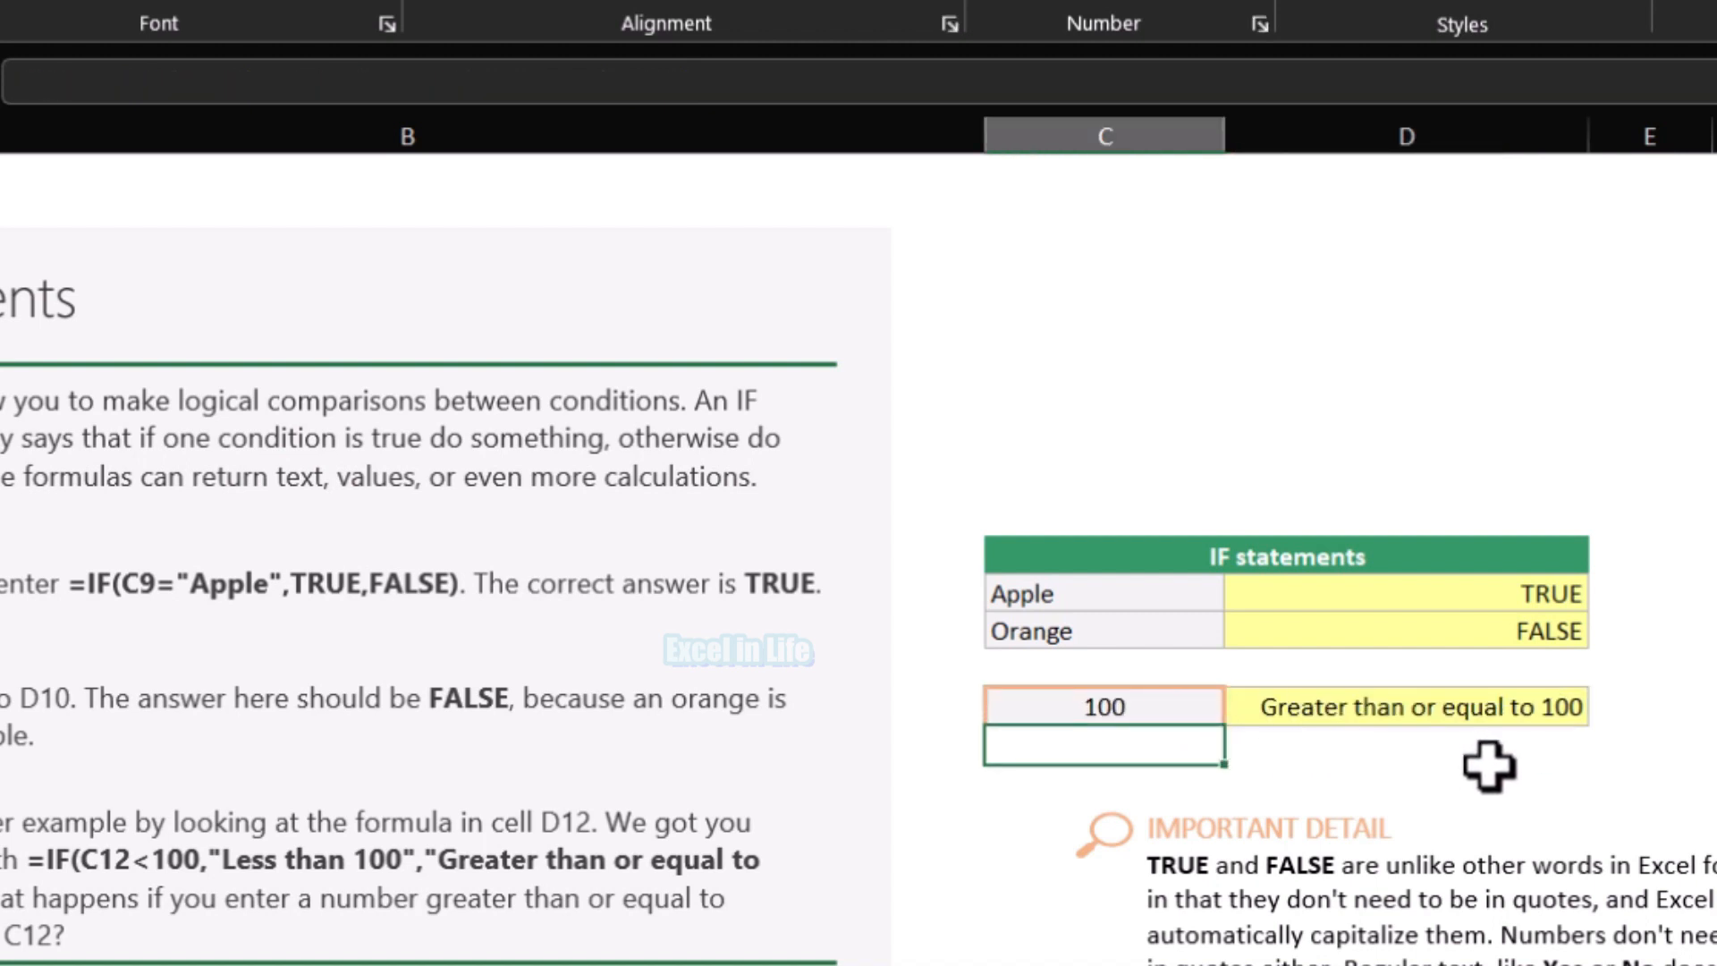
{"action": "left_click", "coordinate": [1403, 715]}
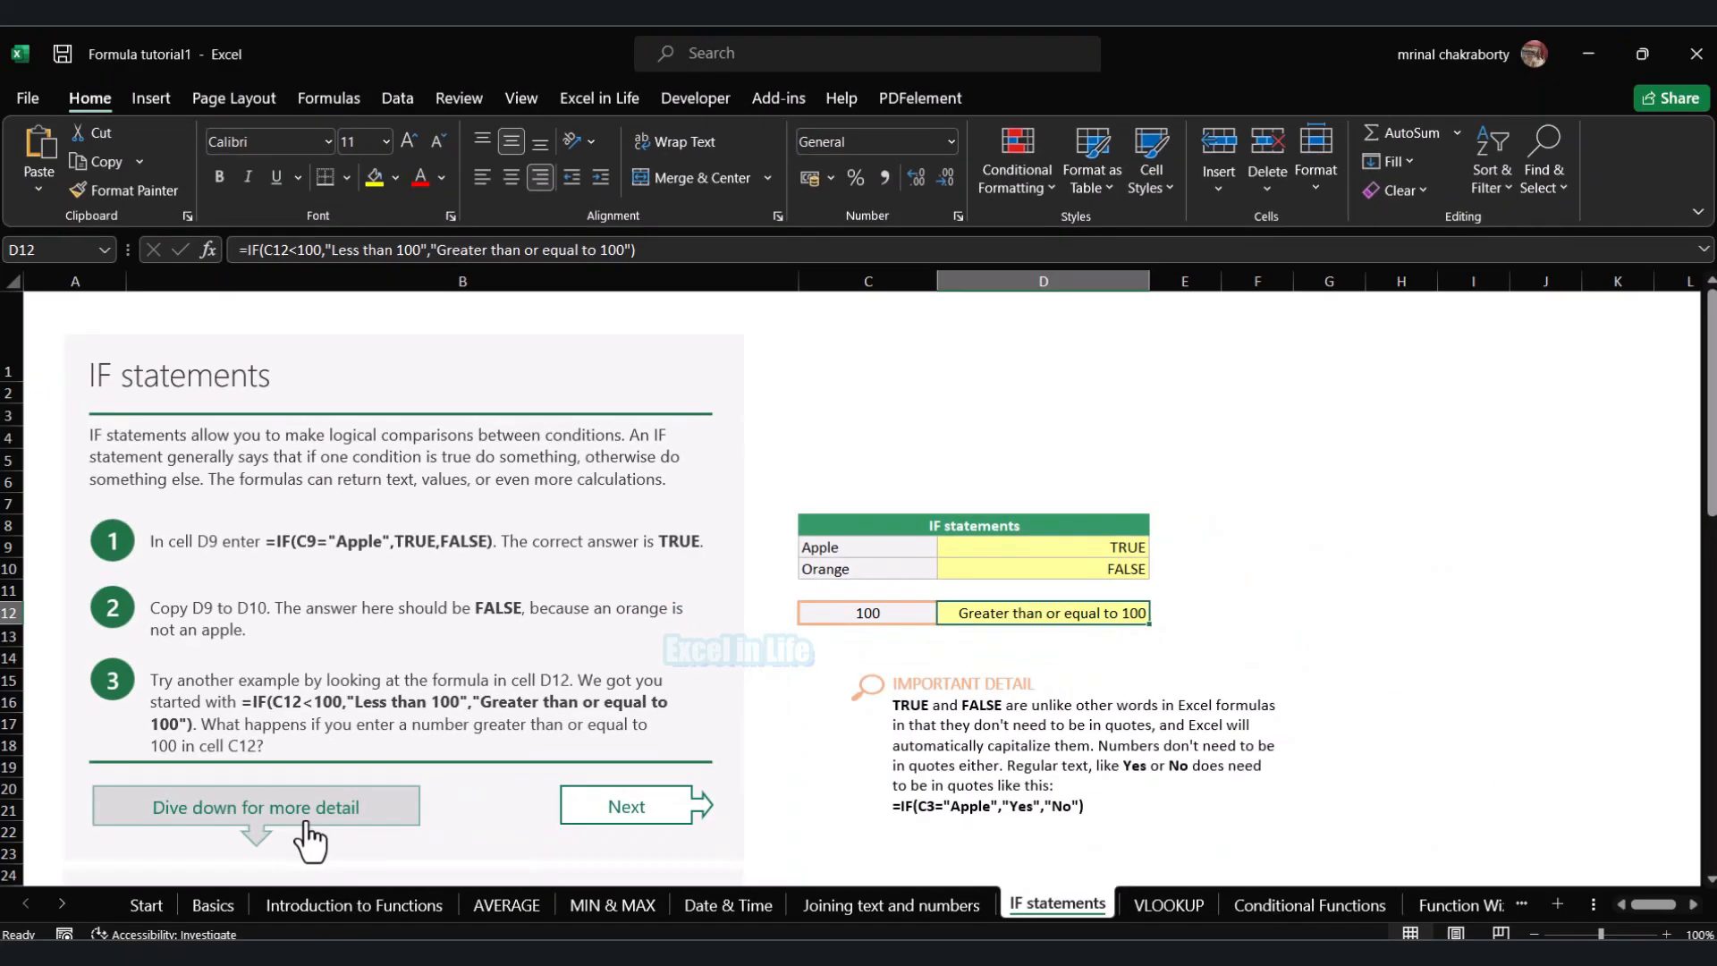
Go to the section on IF with another function and examine the sales tax formula in F33.
{"action": "left_click", "coordinate": [306, 818]}
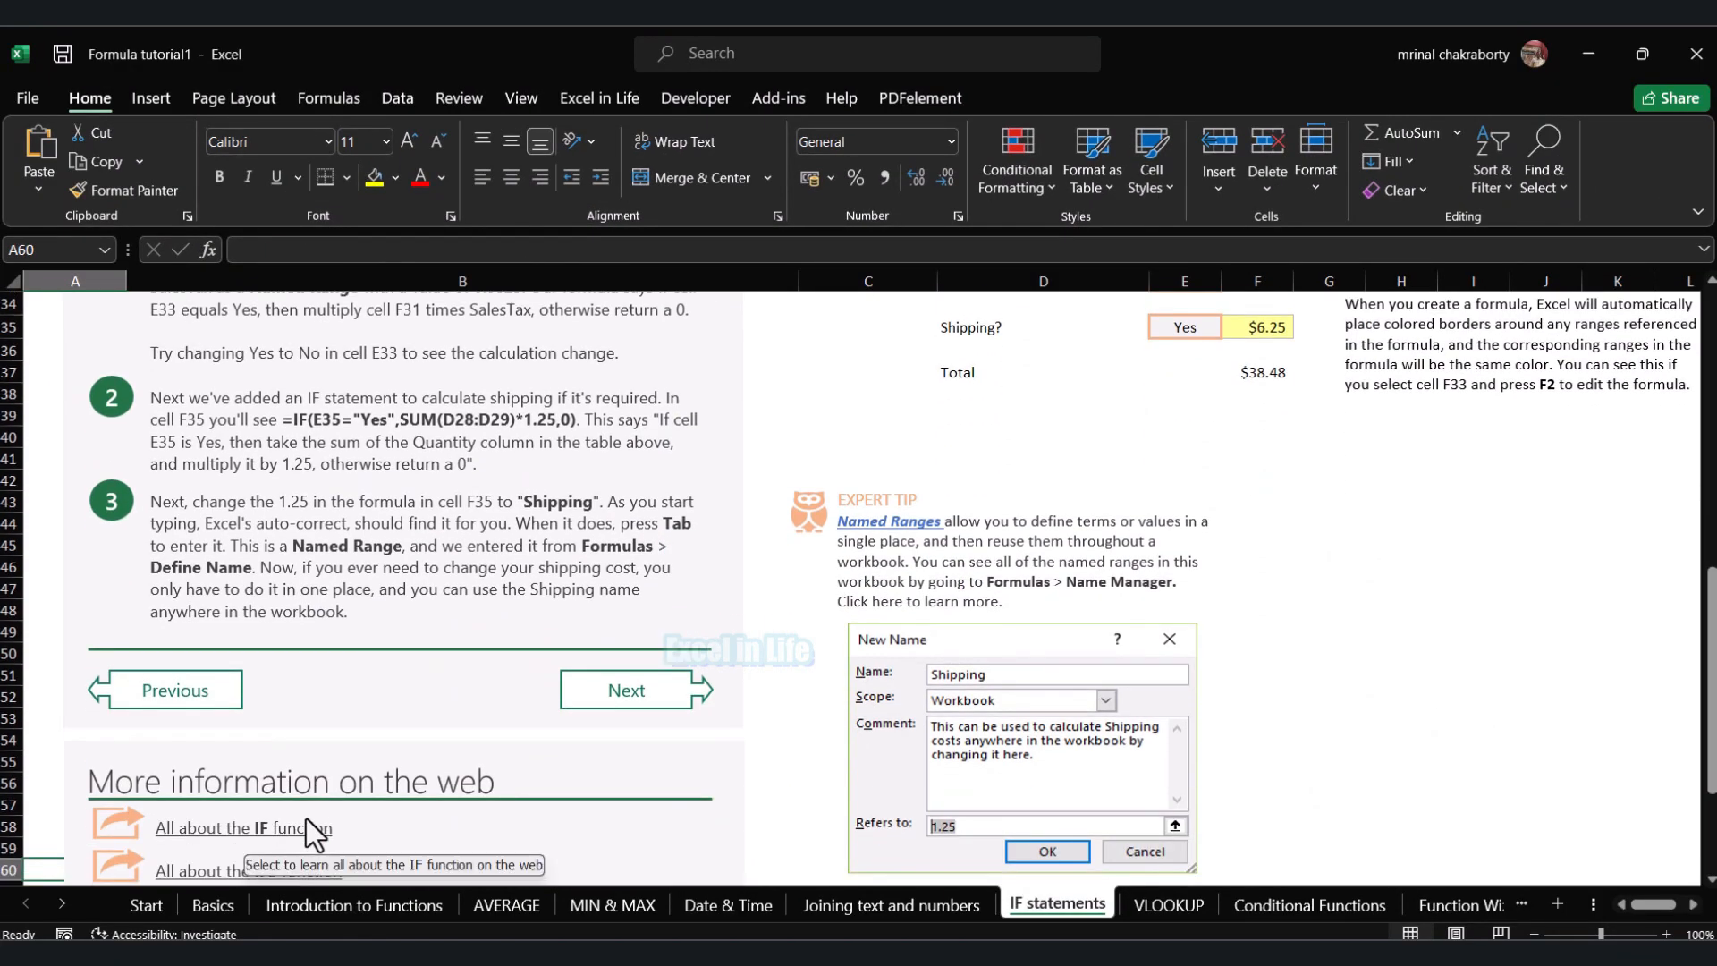
{"action": "scroll", "coordinate": [397, 715], "scroll_direction": "up", "scroll_amount": 4}
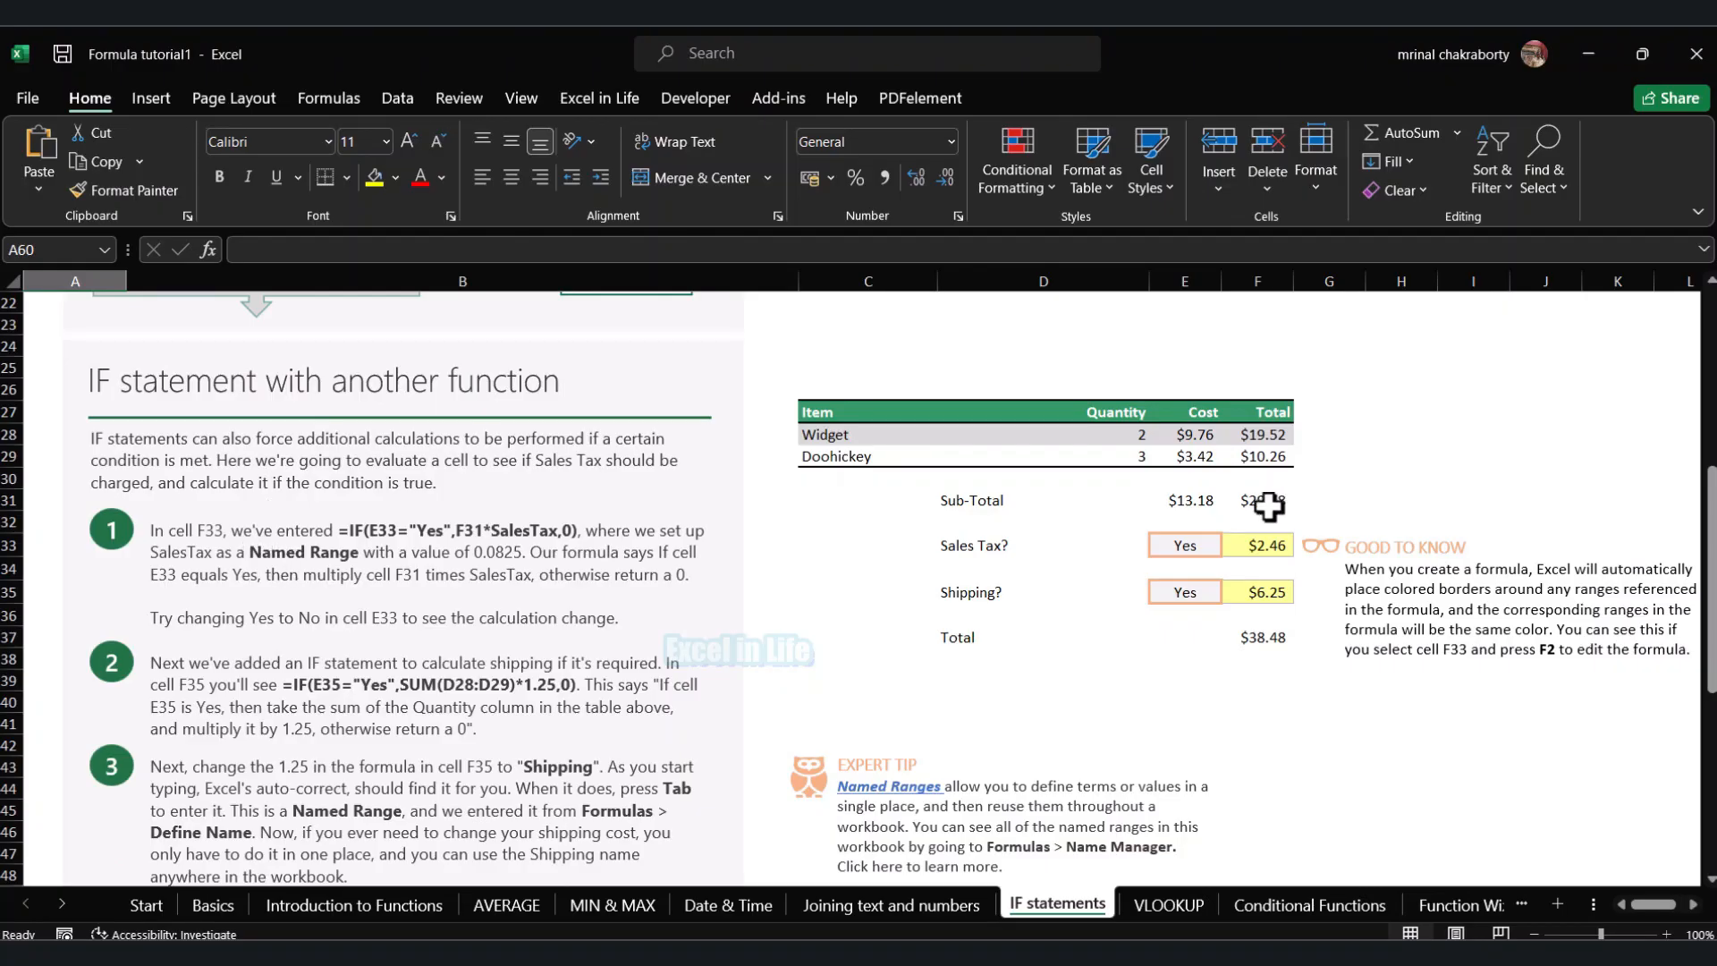
{"action": "left_click", "coordinate": [1261, 545]}
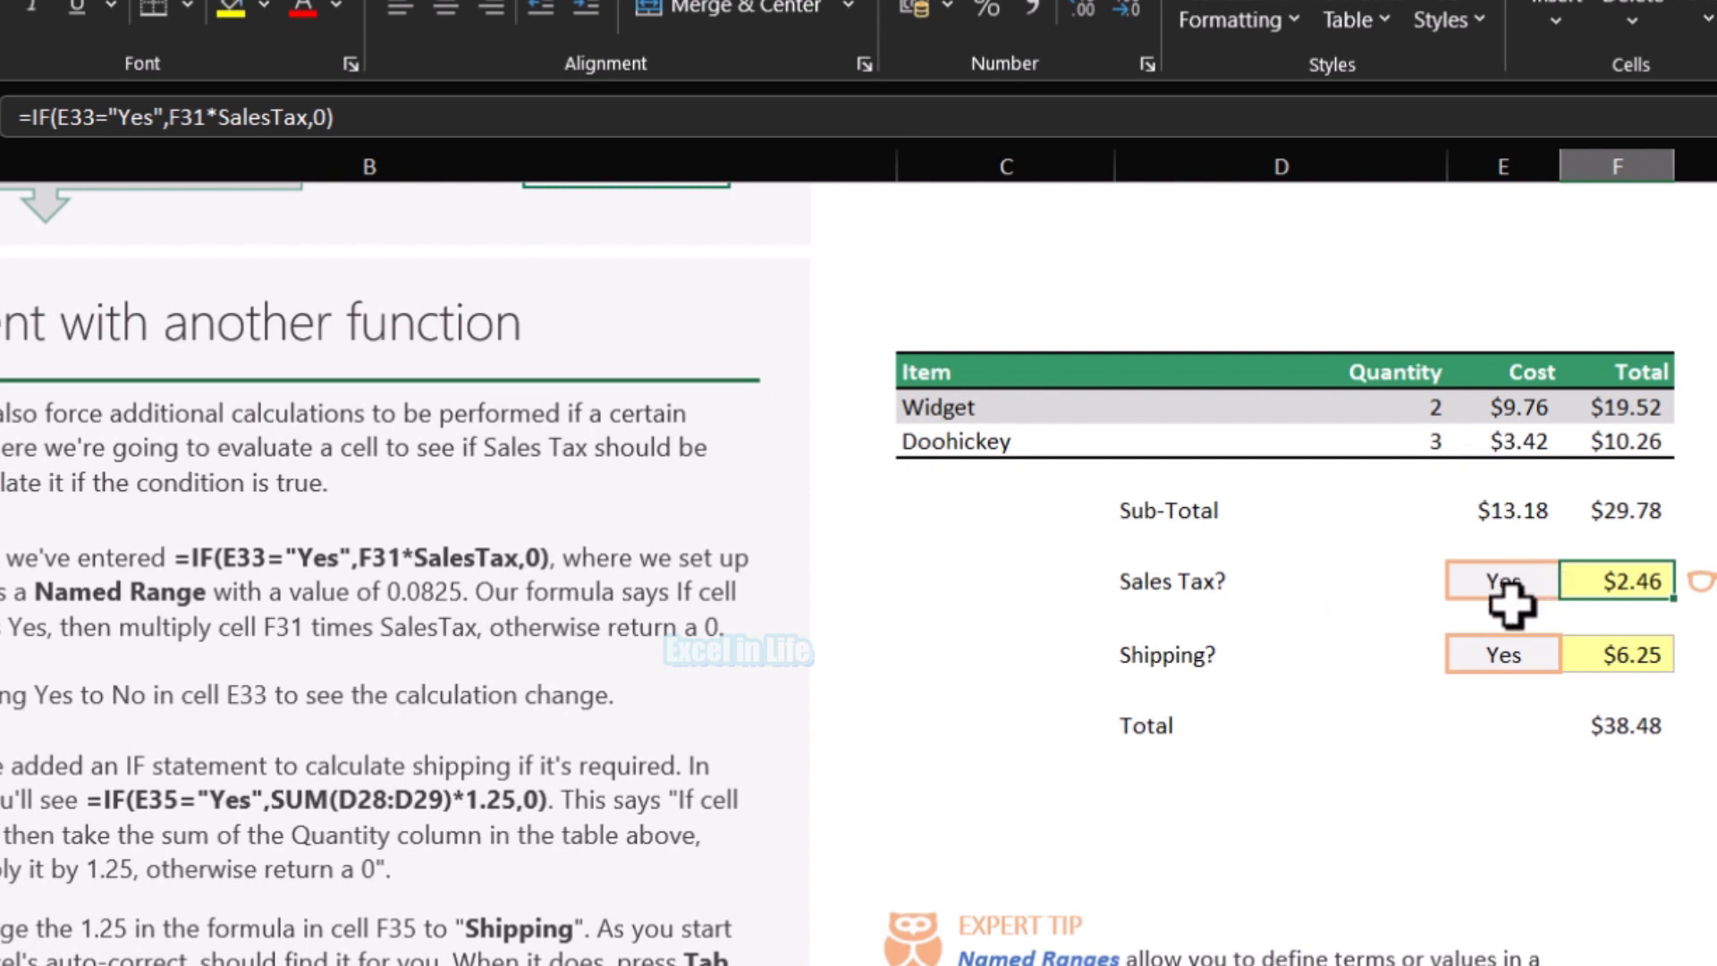
{"action": "double_click", "coordinate": [1638, 583]}
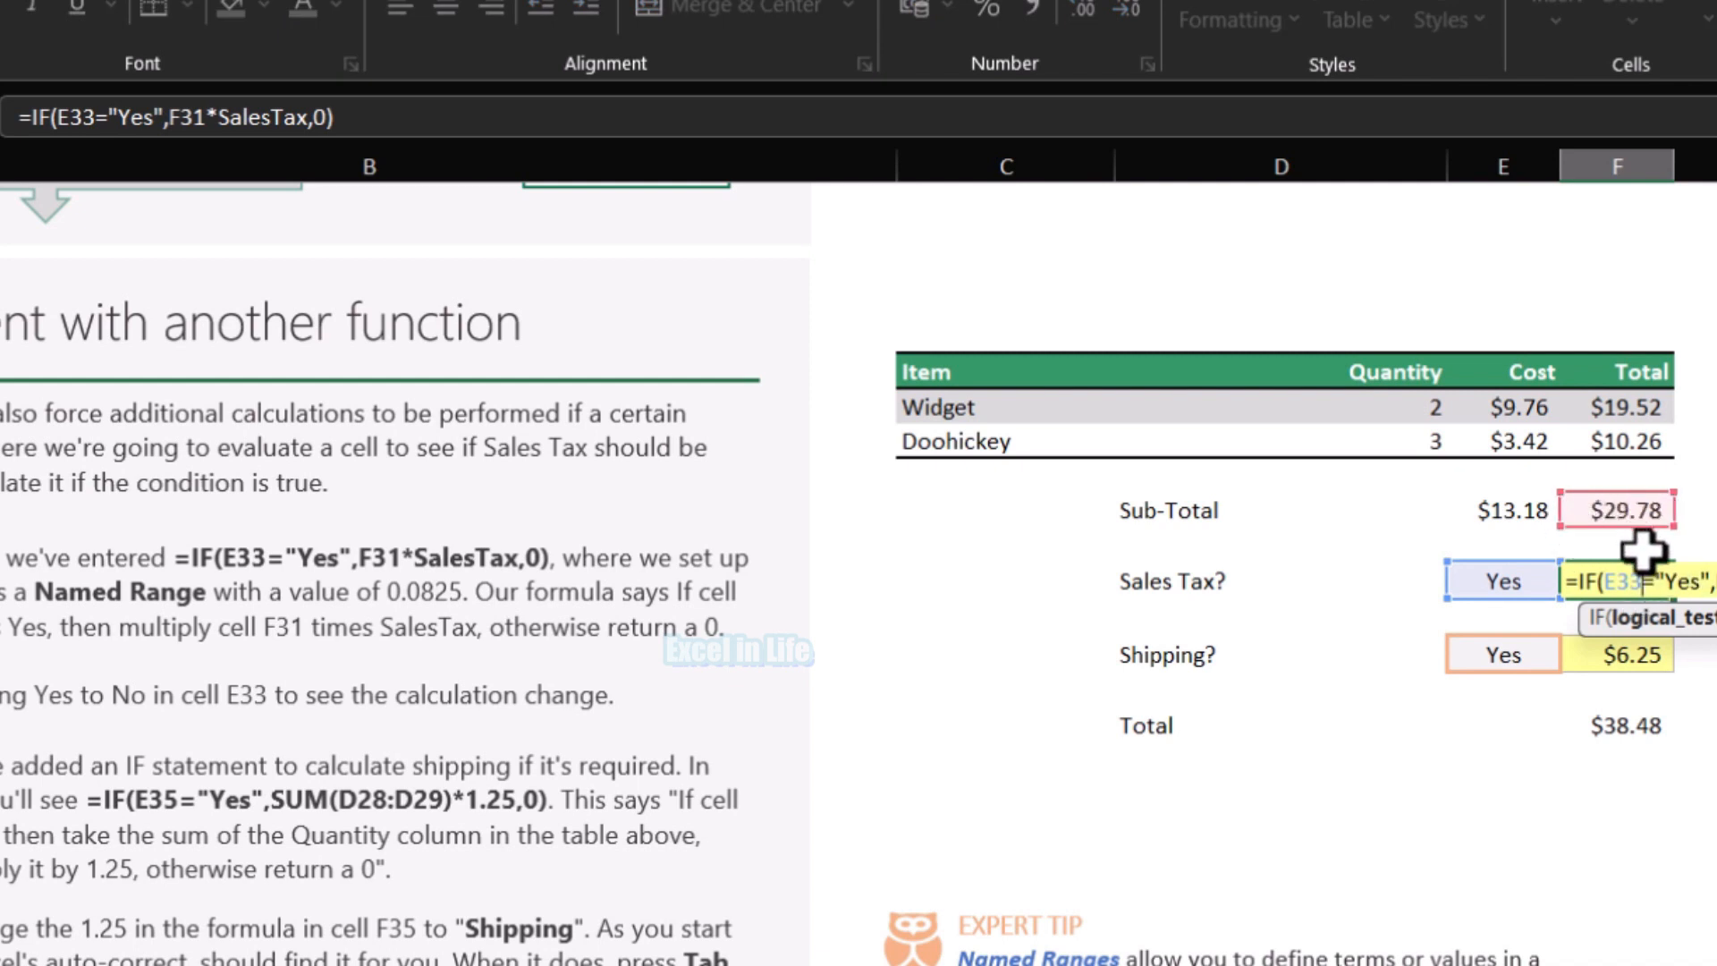
{"action": "key", "text": "Escape"}
Switch the Sales Tax? answer in E33 to No and back to Yes.
{"action": "left_click", "coordinate": [1525, 583]}
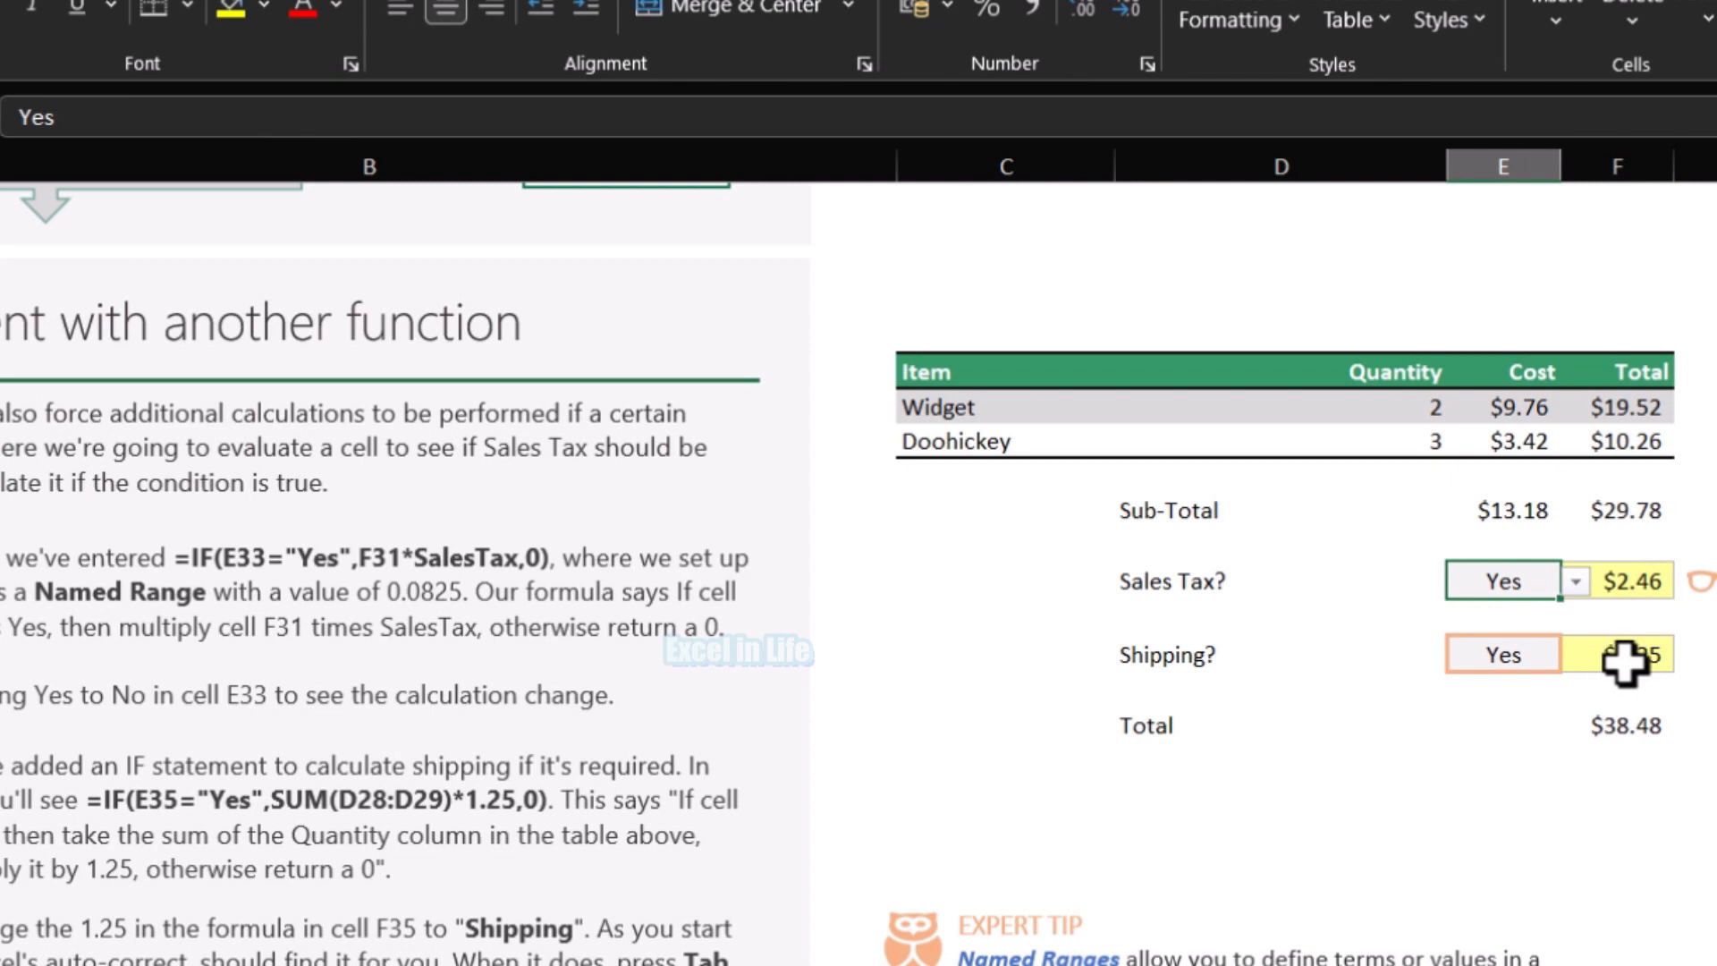
{"action": "left_click", "coordinate": [1575, 583]}
{"action": "left_click", "coordinate": [1520, 635]}
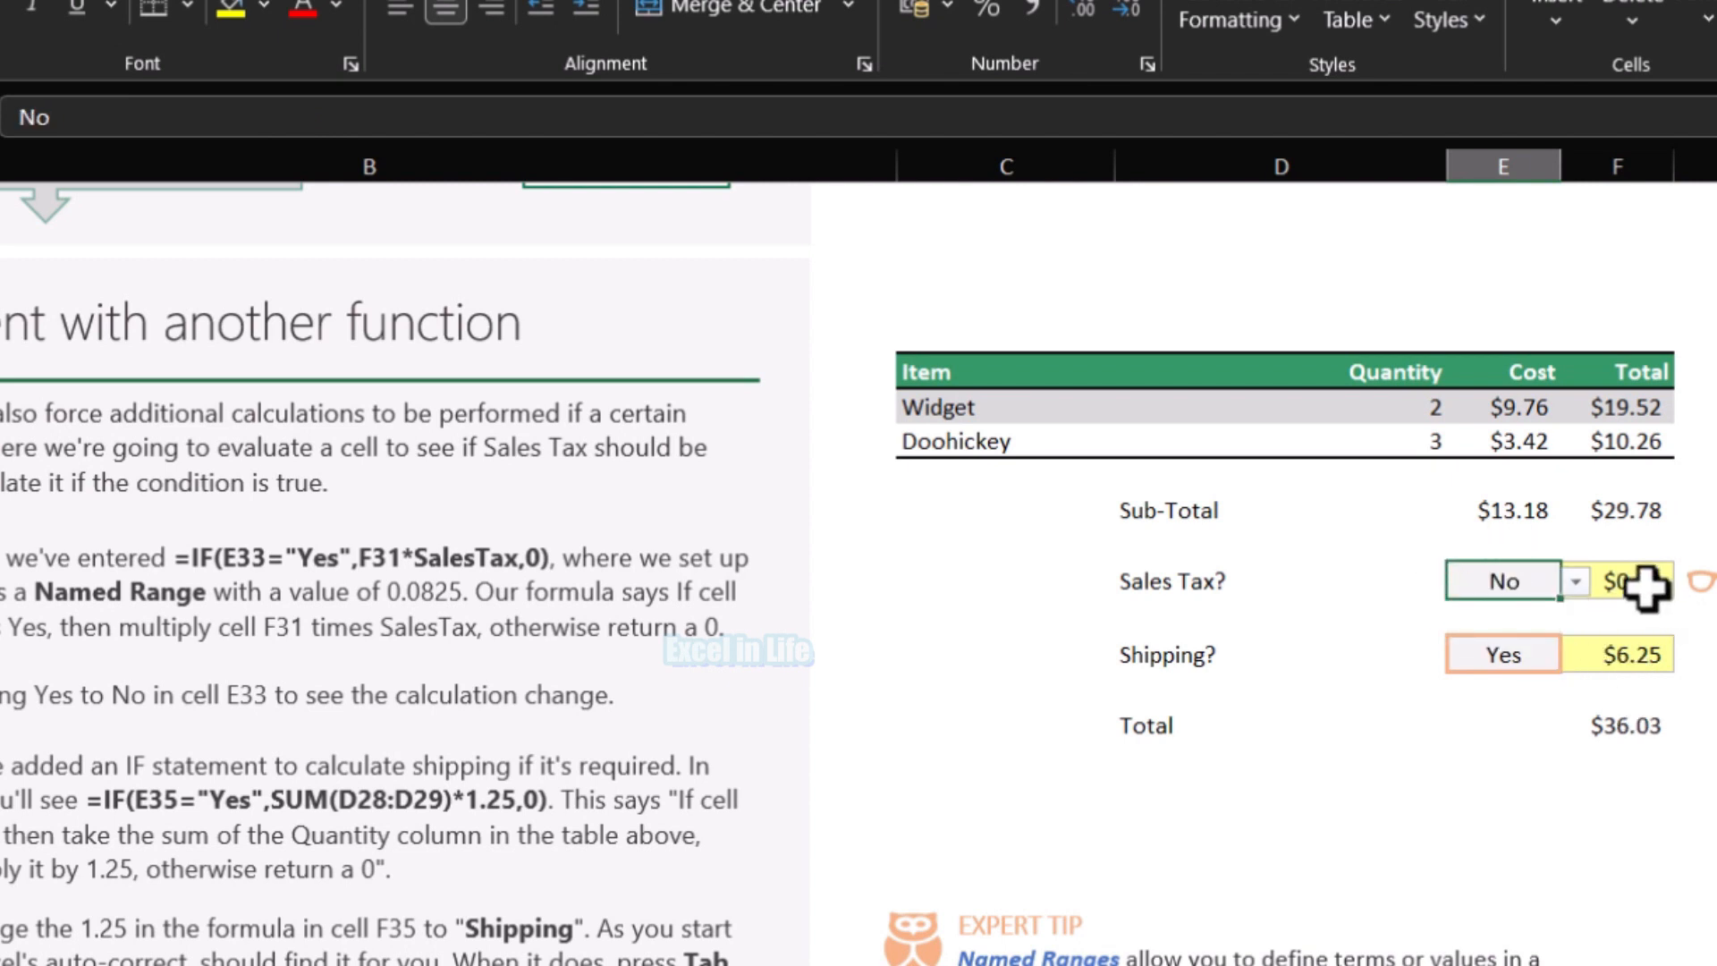
{"action": "left_click", "coordinate": [1575, 583]}
{"action": "left_click", "coordinate": [1520, 608]}
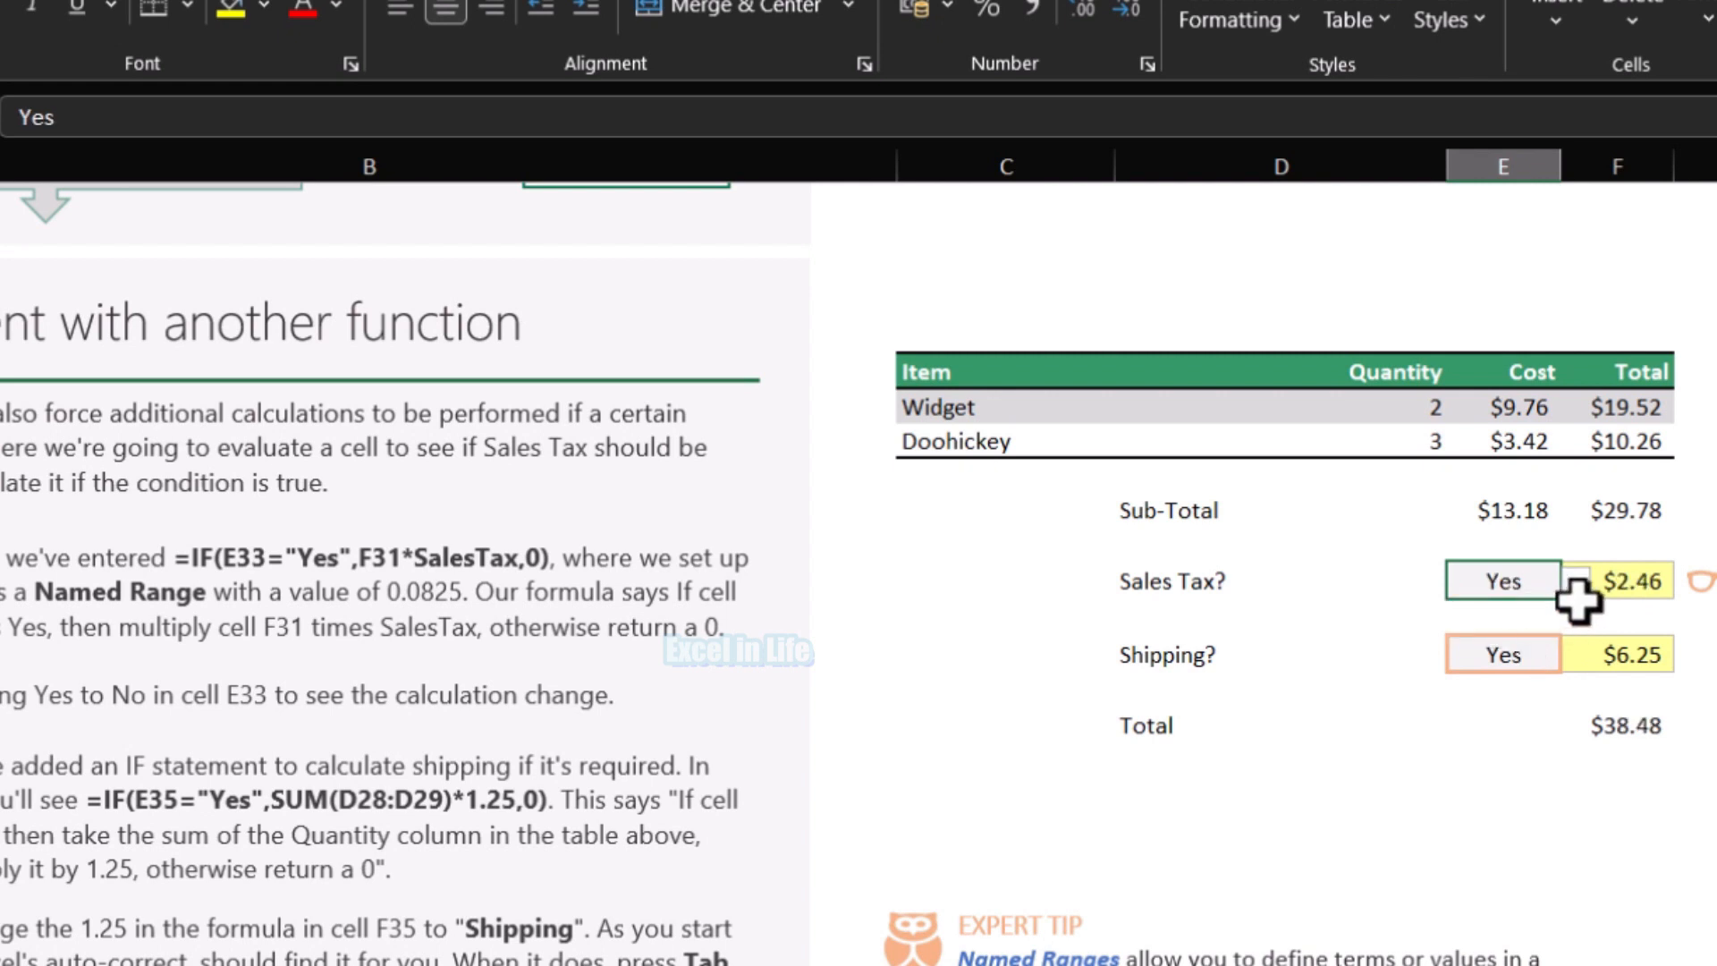
Examine the shipping formula in F35 and the cells it references, leaving it unedited.
{"action": "left_click", "coordinate": [1648, 587]}
{"action": "left_click", "coordinate": [1626, 660]}
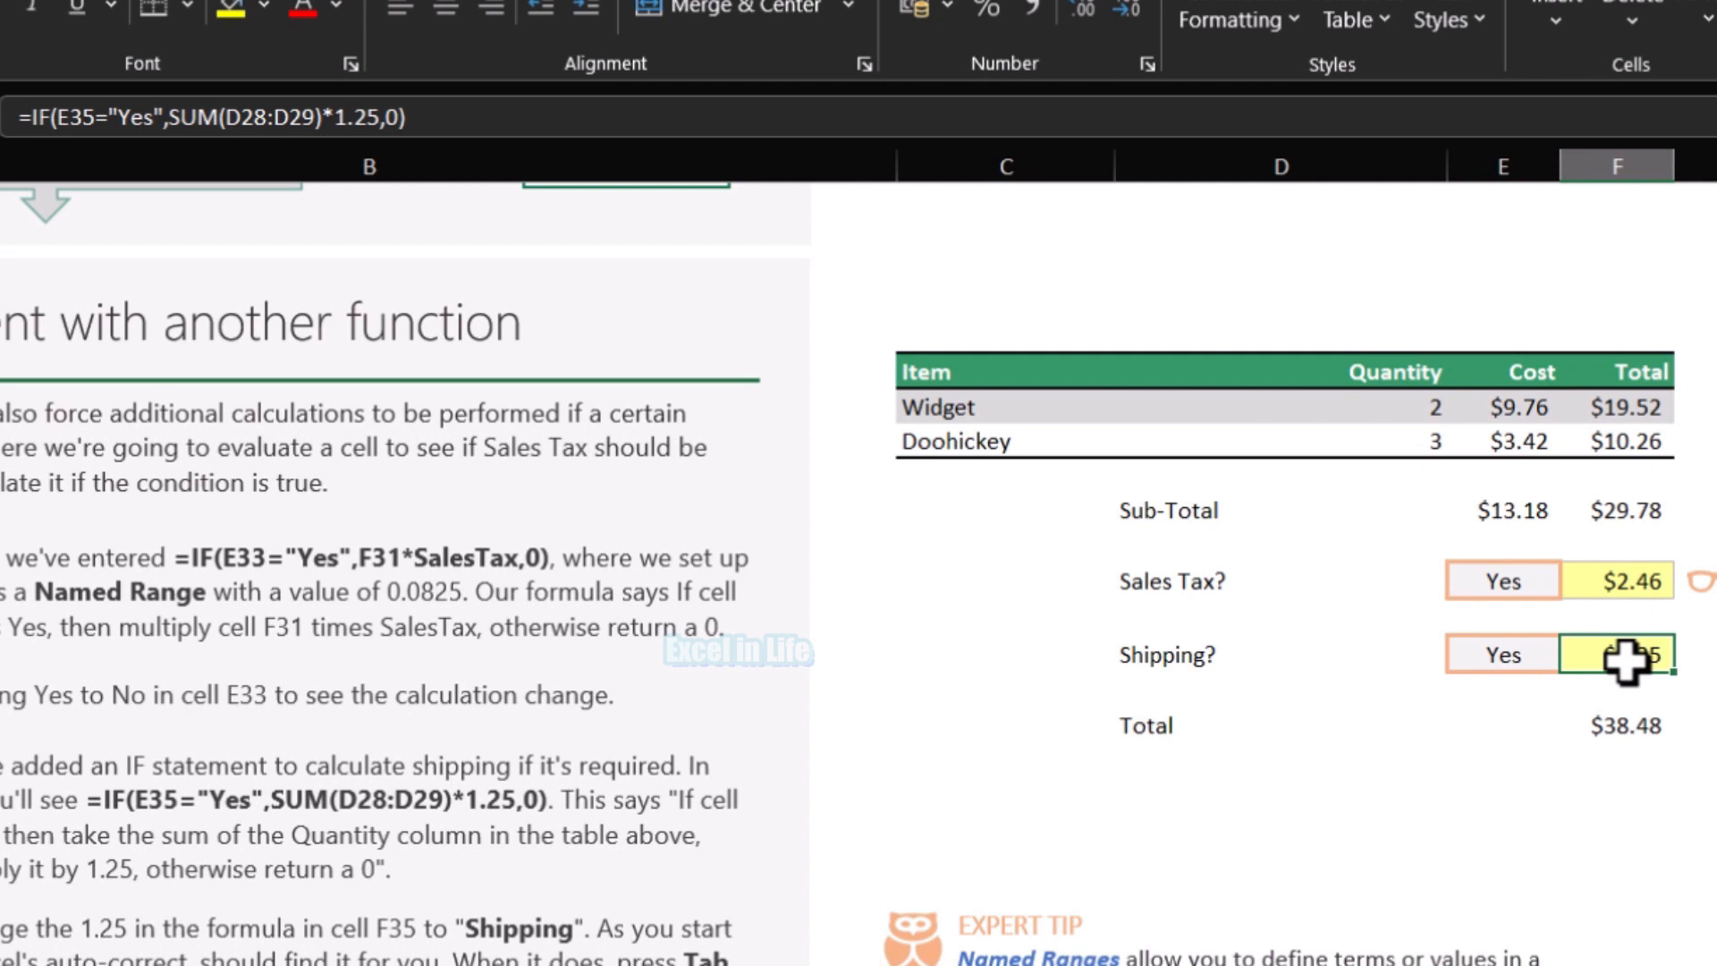
{"action": "double_click", "coordinate": [1626, 660]}
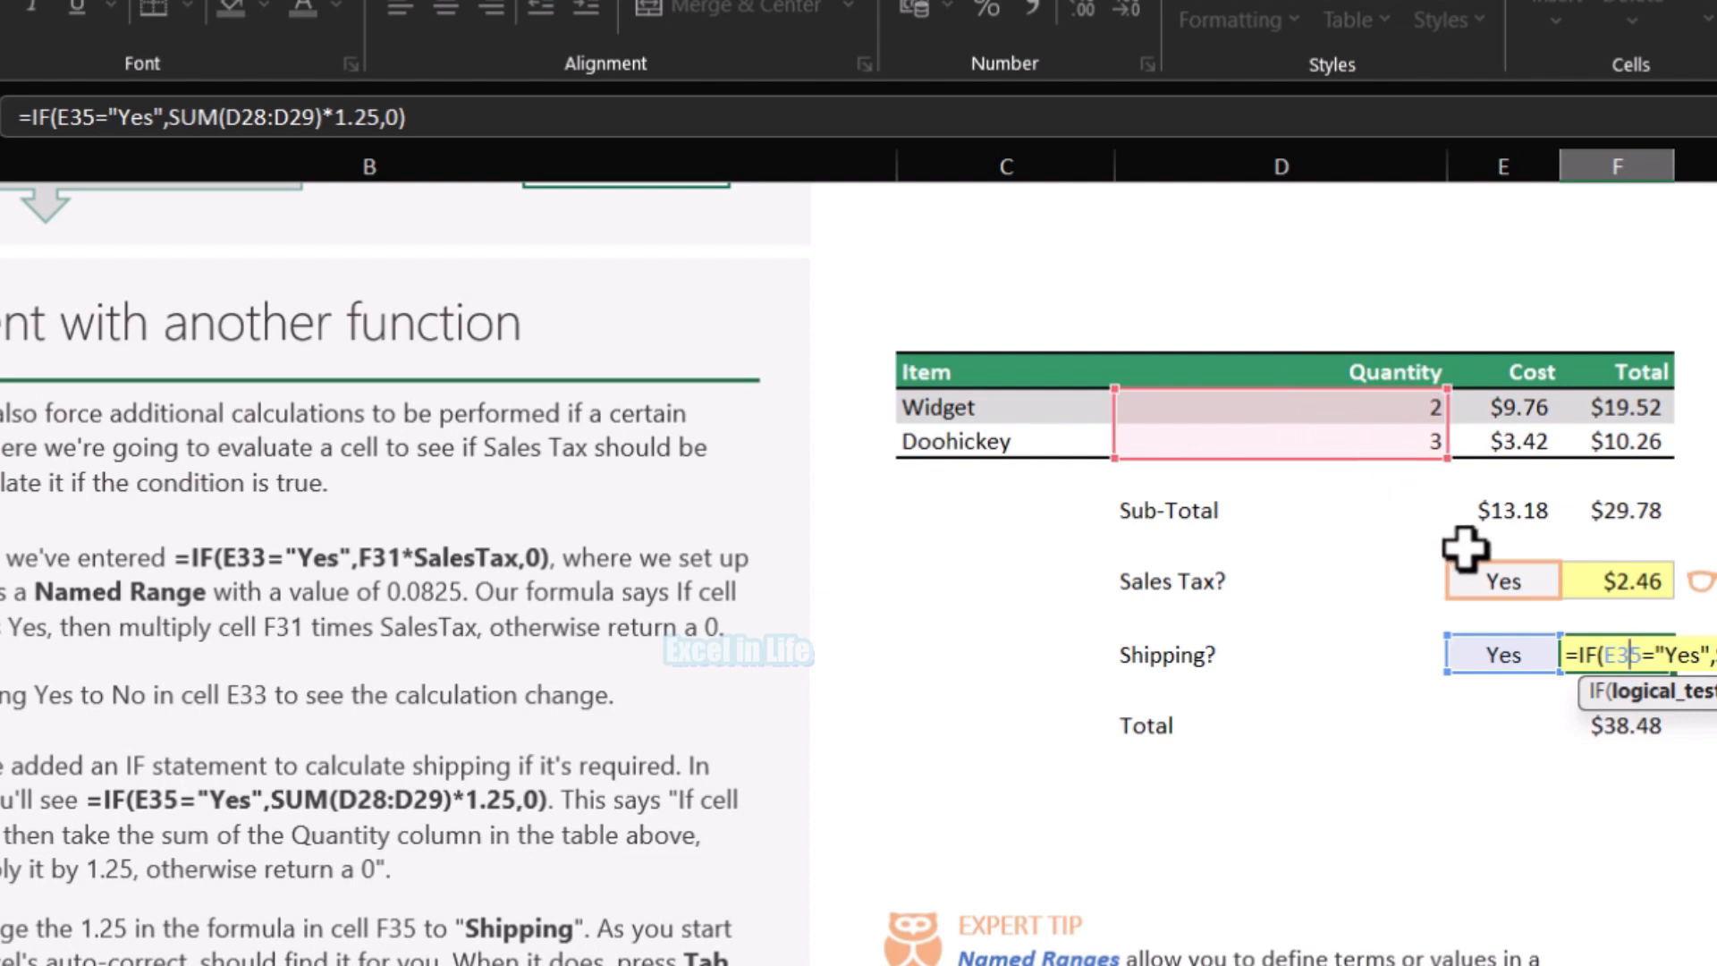
{"action": "key", "text": "ctrl+Return"}
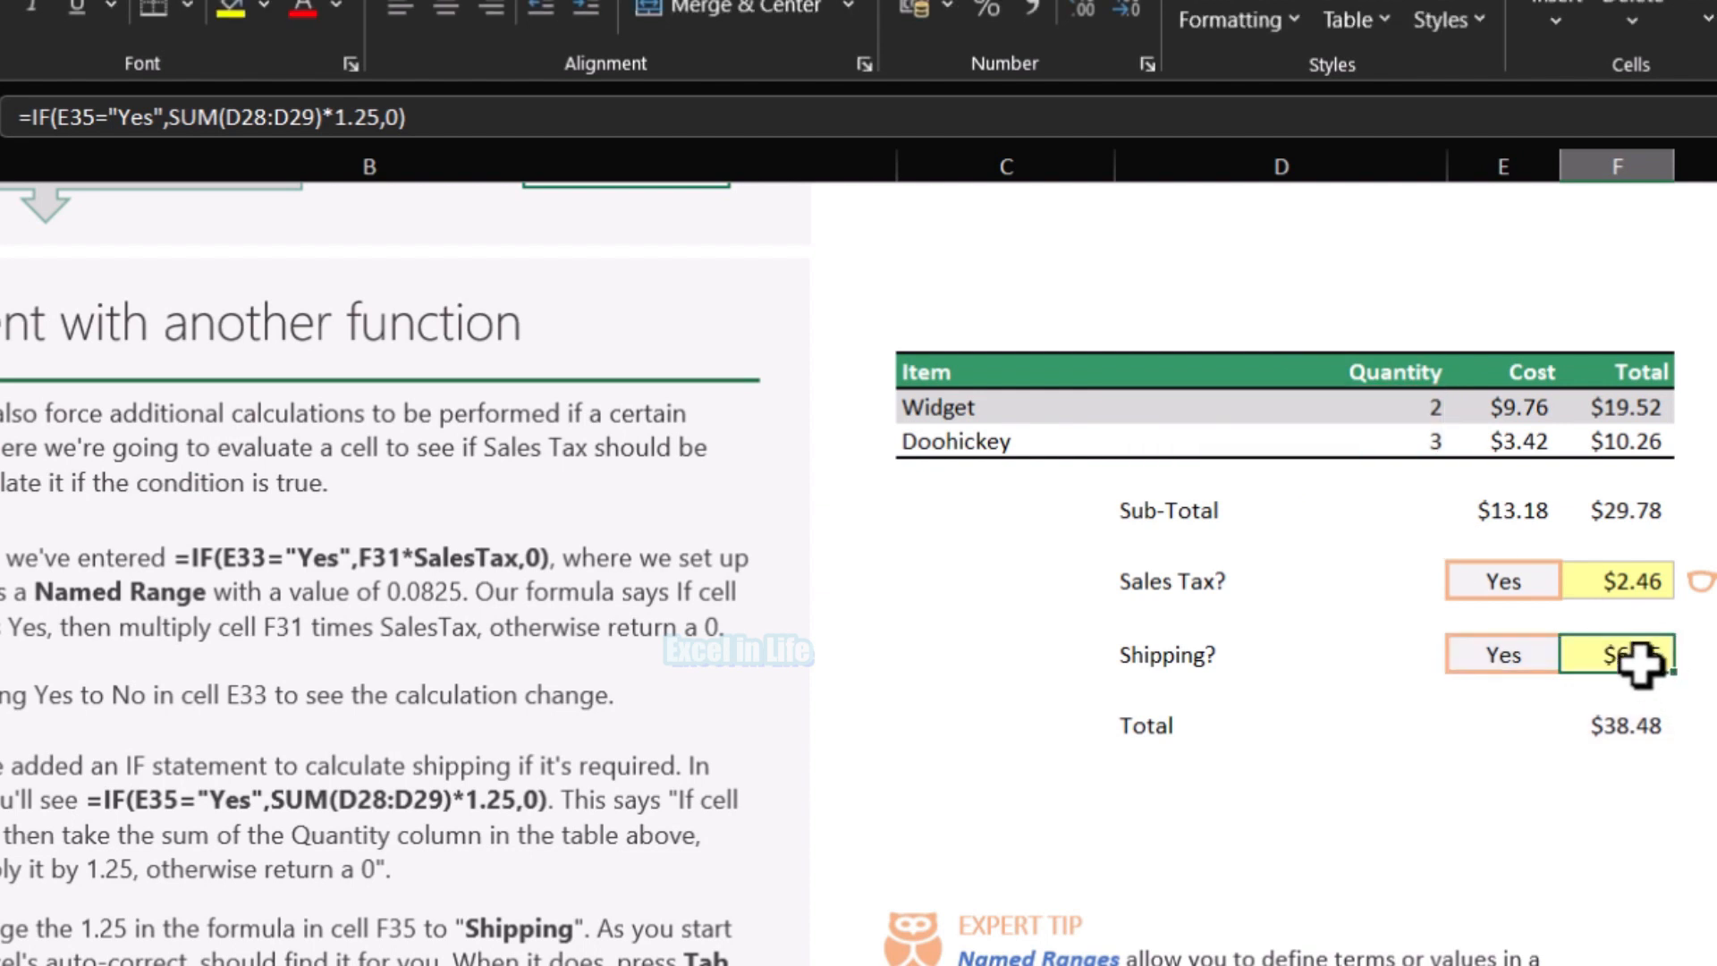
Switch the Shipping? answer in E35 to No and back to Yes.
{"action": "left_click", "coordinate": [1485, 661]}
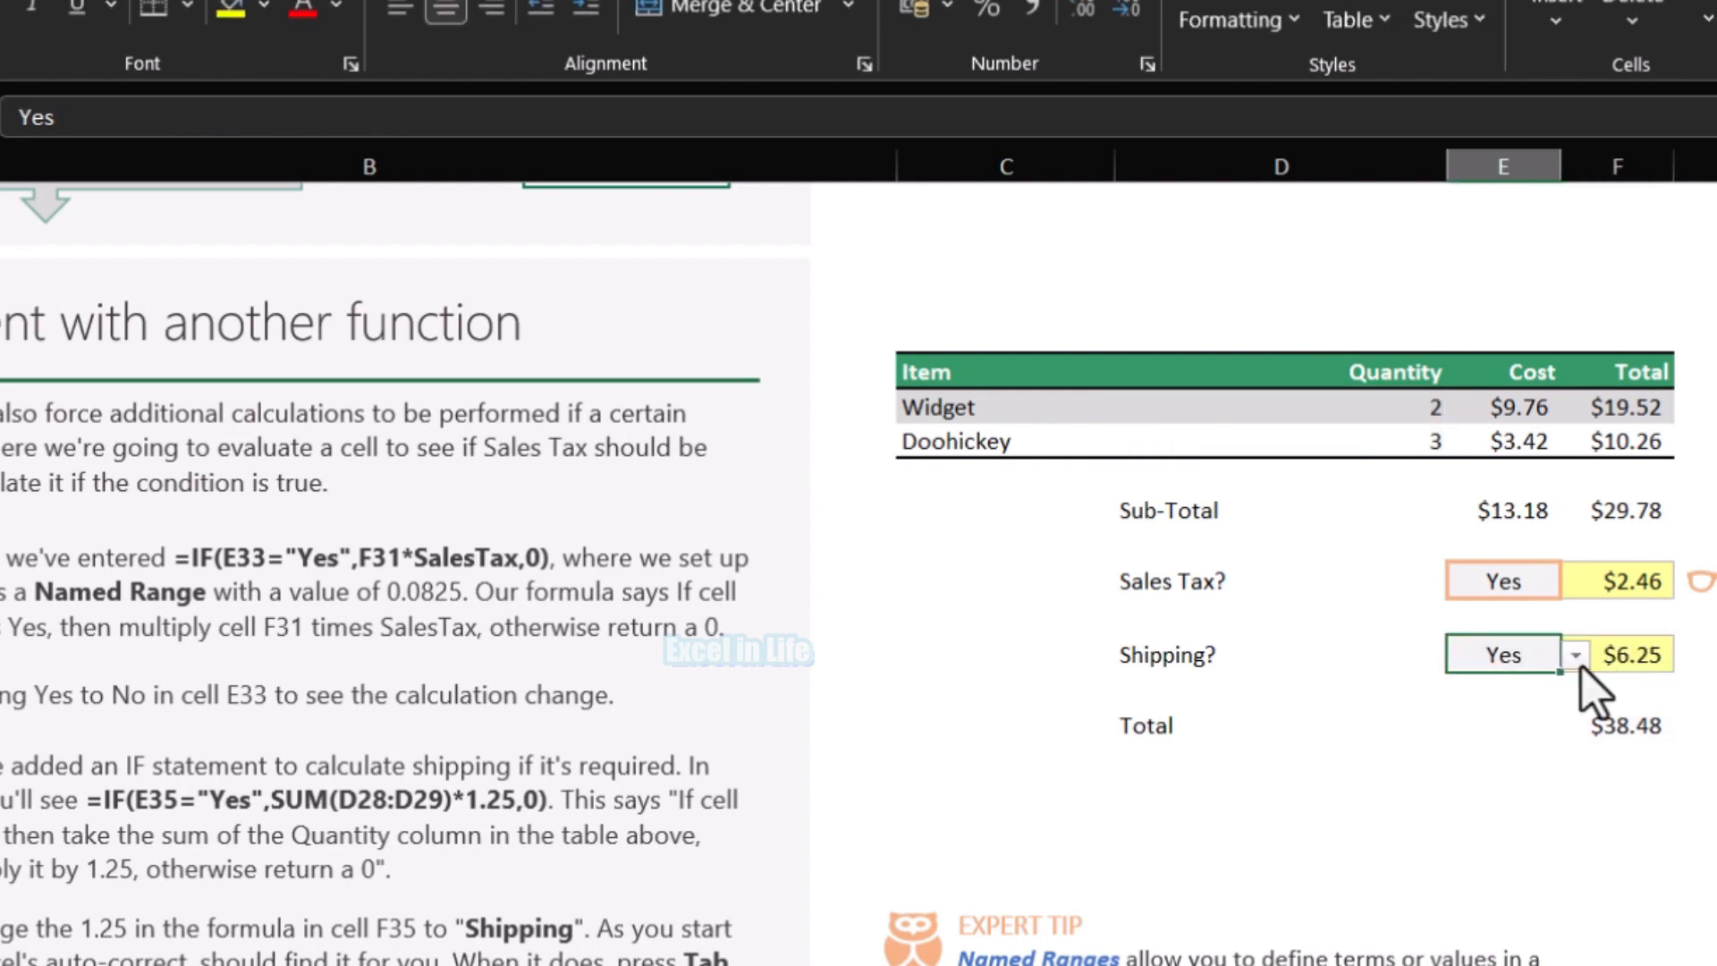
{"action": "left_click", "coordinate": [1576, 655]}
{"action": "left_click", "coordinate": [1466, 709]}
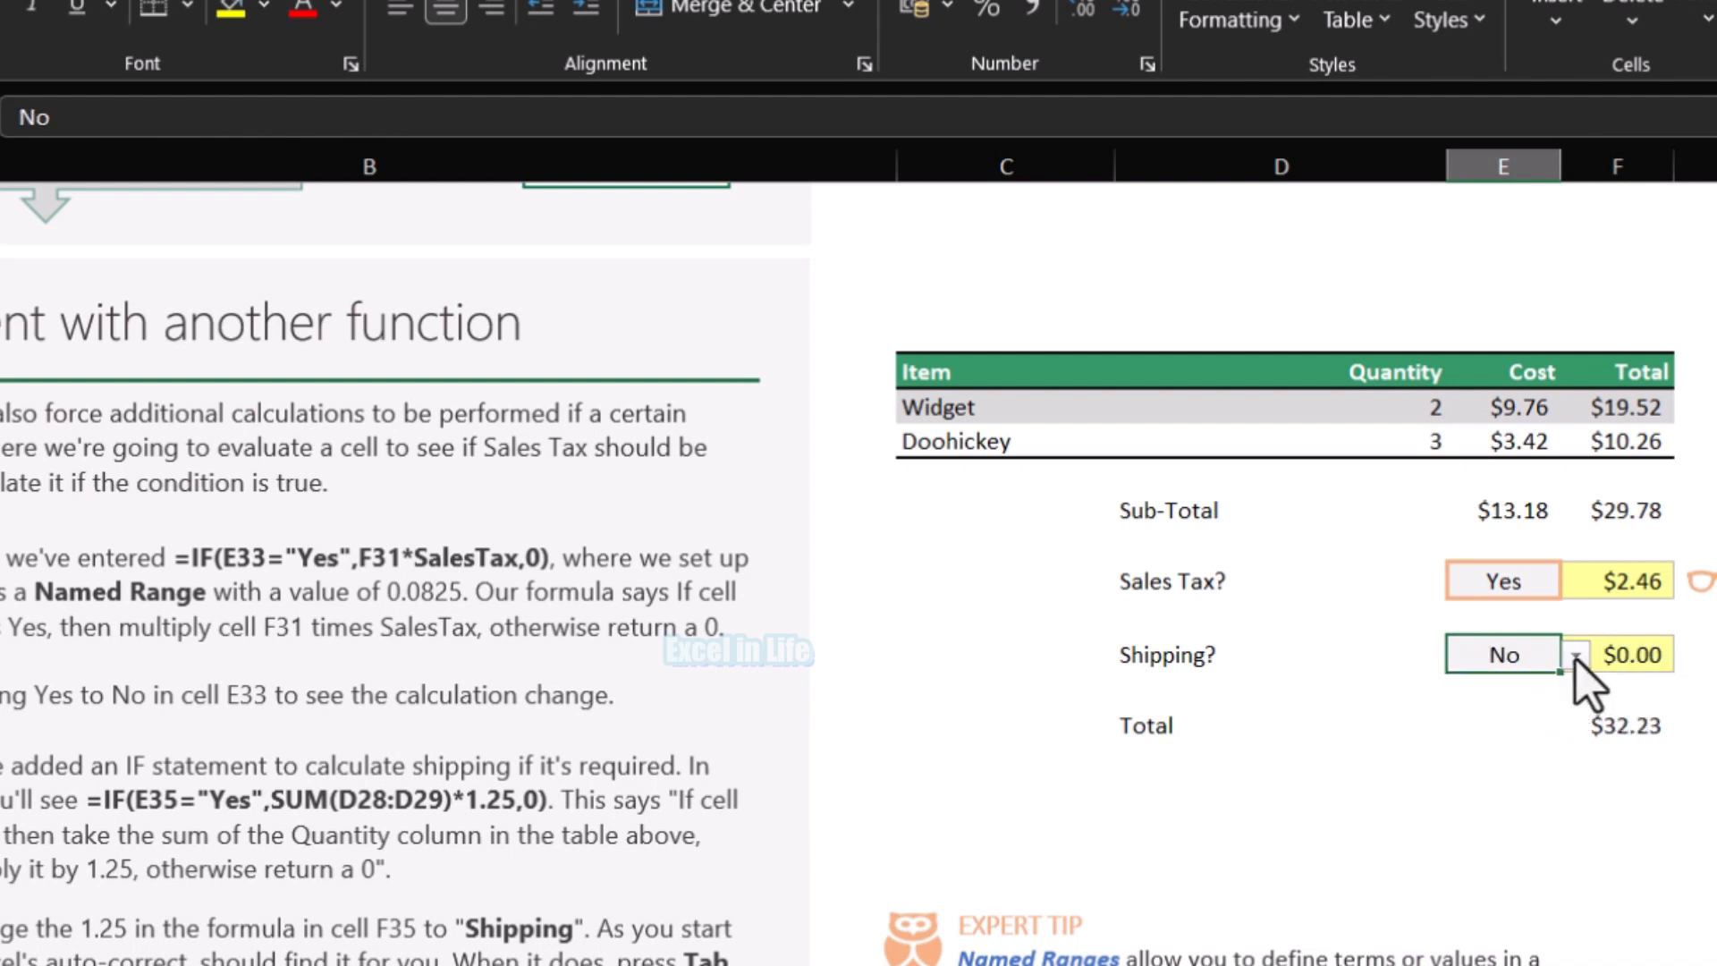
{"action": "left_click", "coordinate": [1575, 657]}
{"action": "left_click", "coordinate": [1505, 687]}
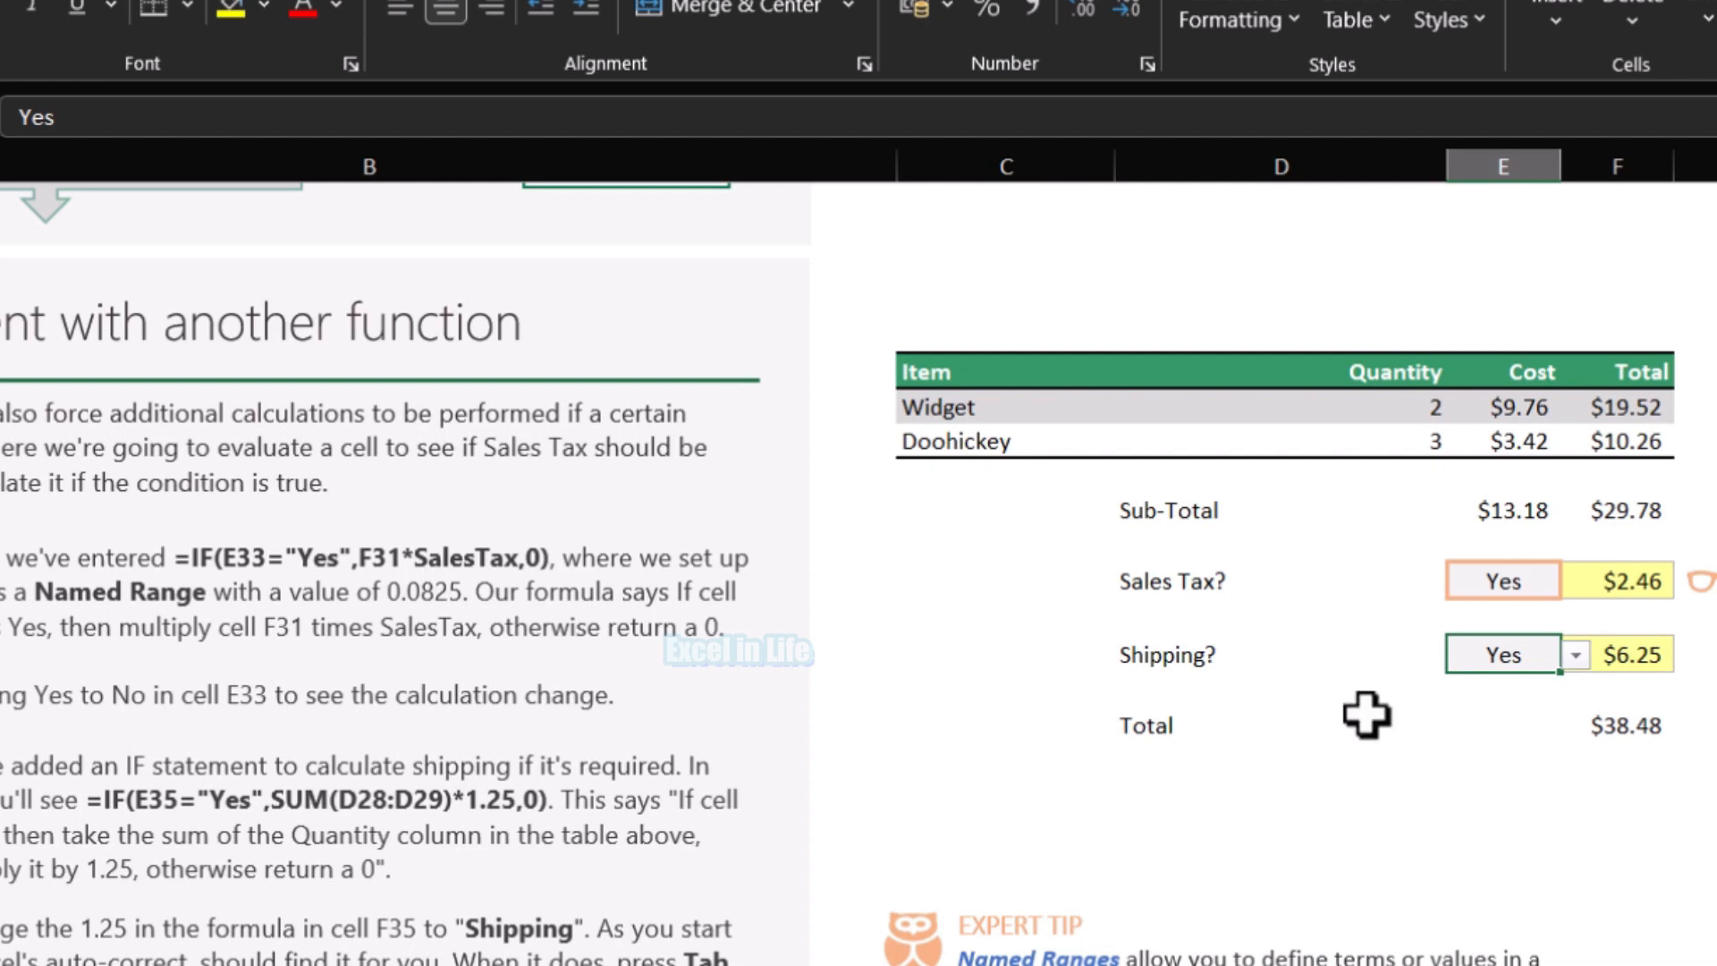
Review the arguments of the F33 formula and set the SalesTax named value to =0.082 in the Name Manager.
{"action": "double_click", "coordinate": [1641, 583]}
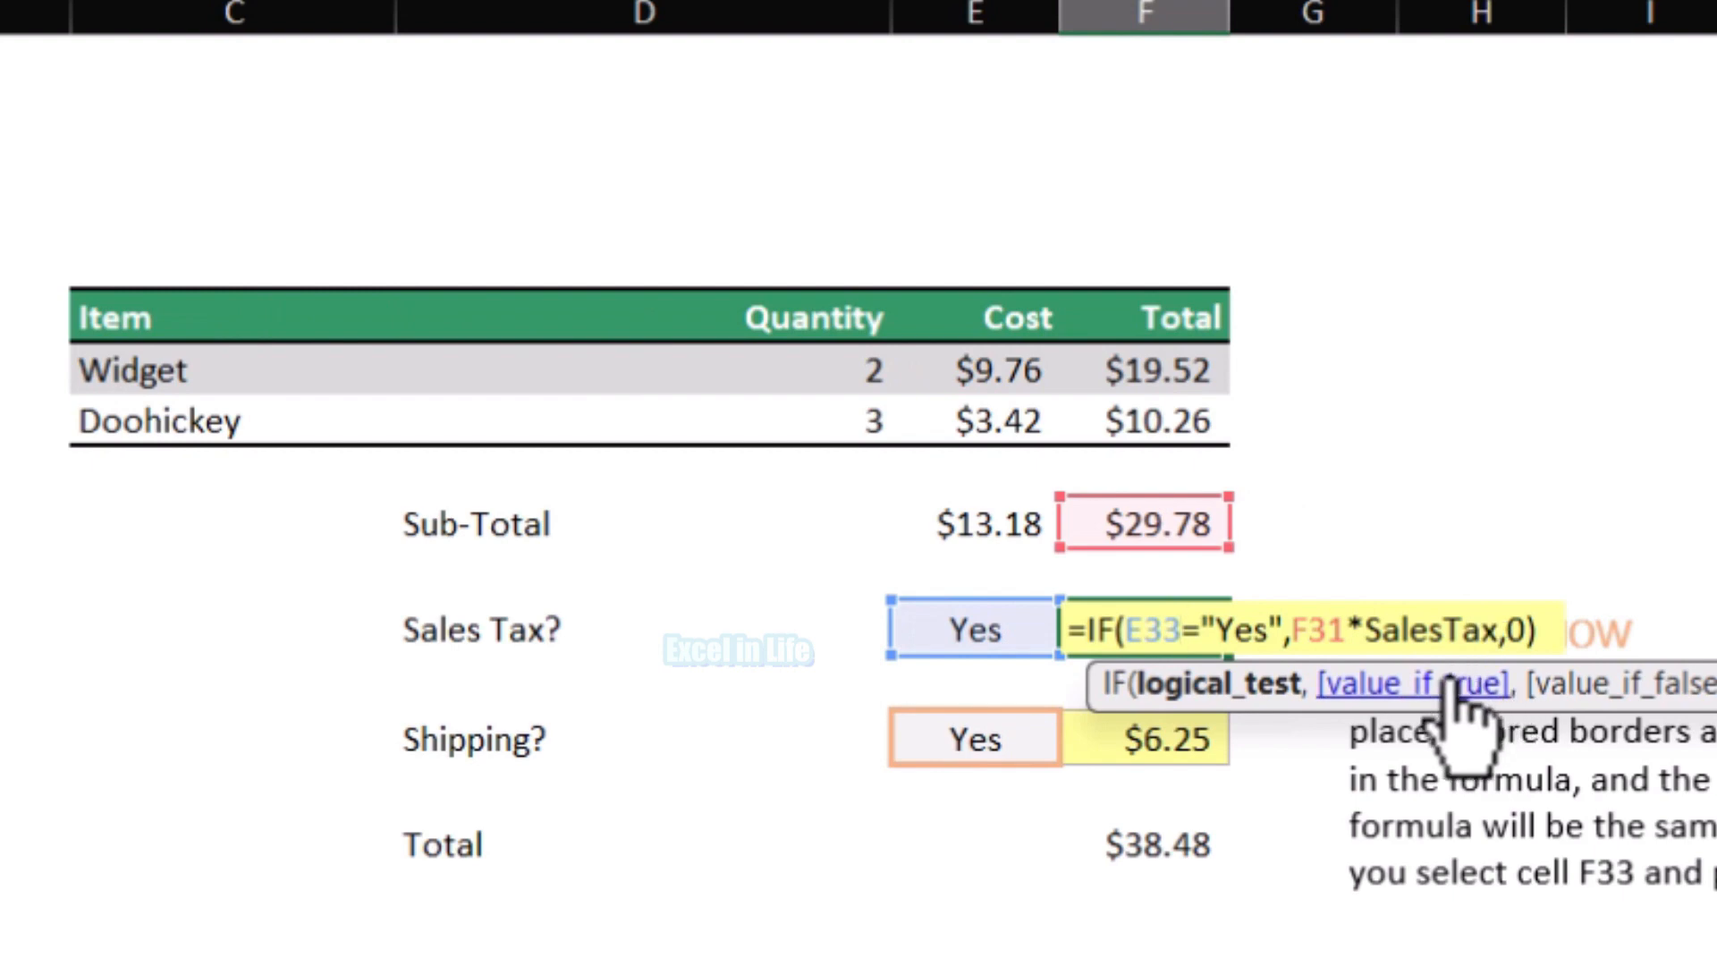
{"action": "key", "text": "Escape"}
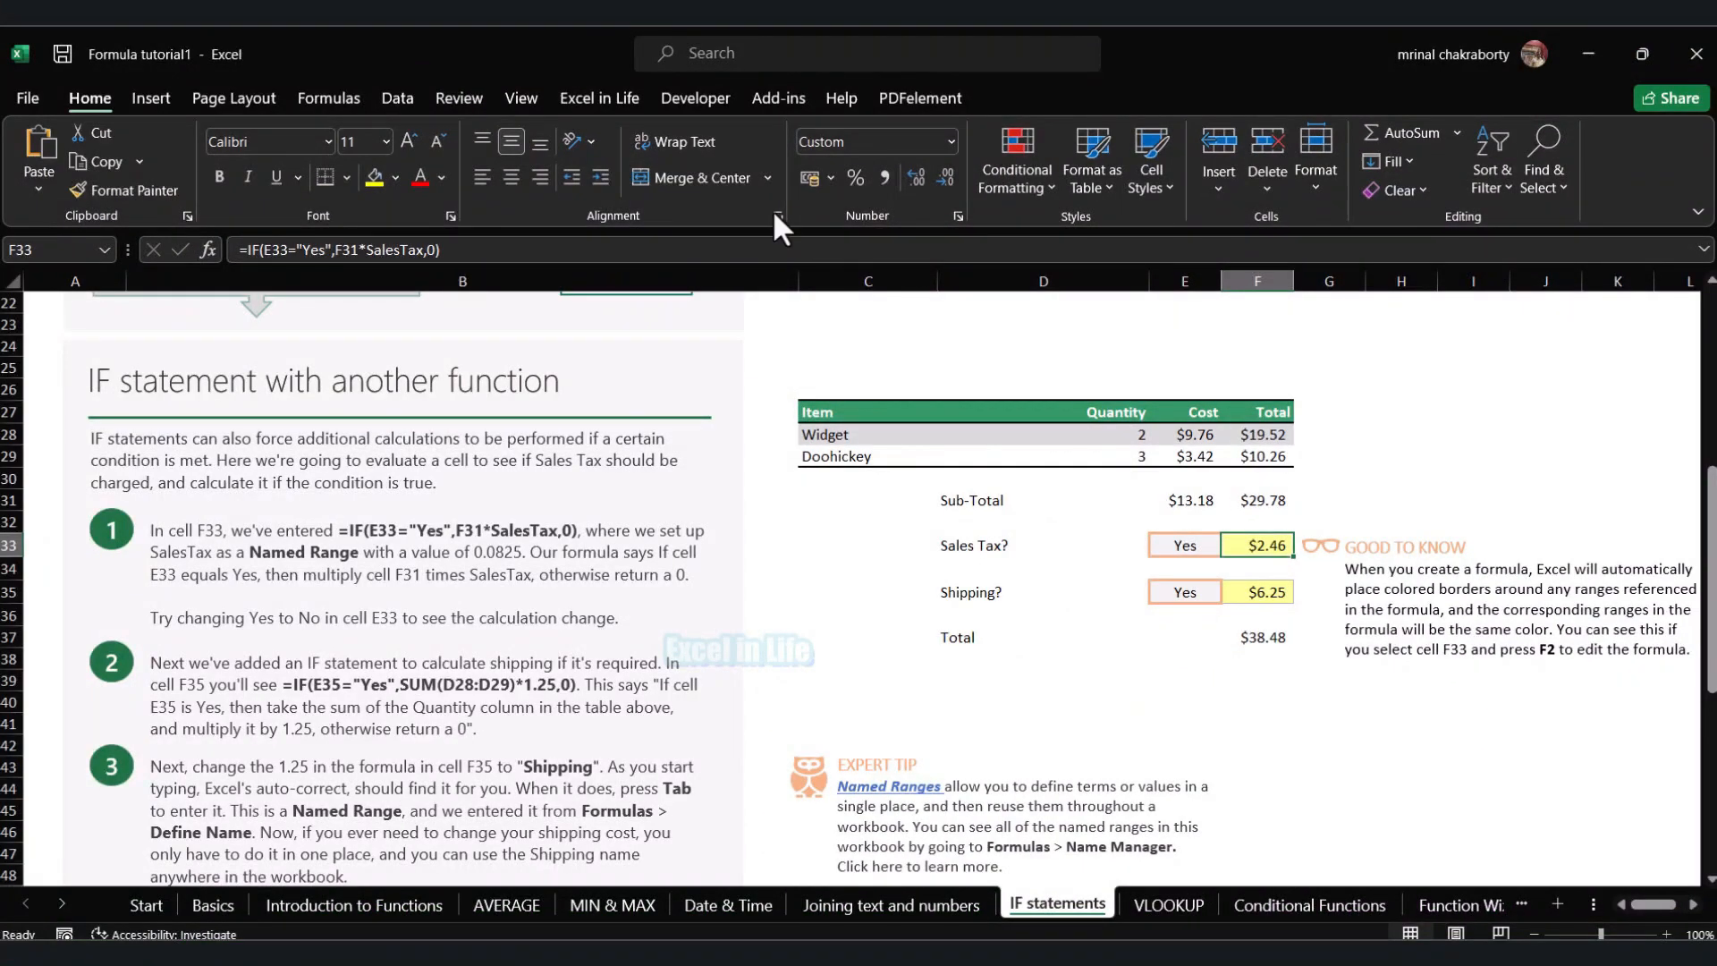
{"action": "left_click", "coordinate": [341, 100]}
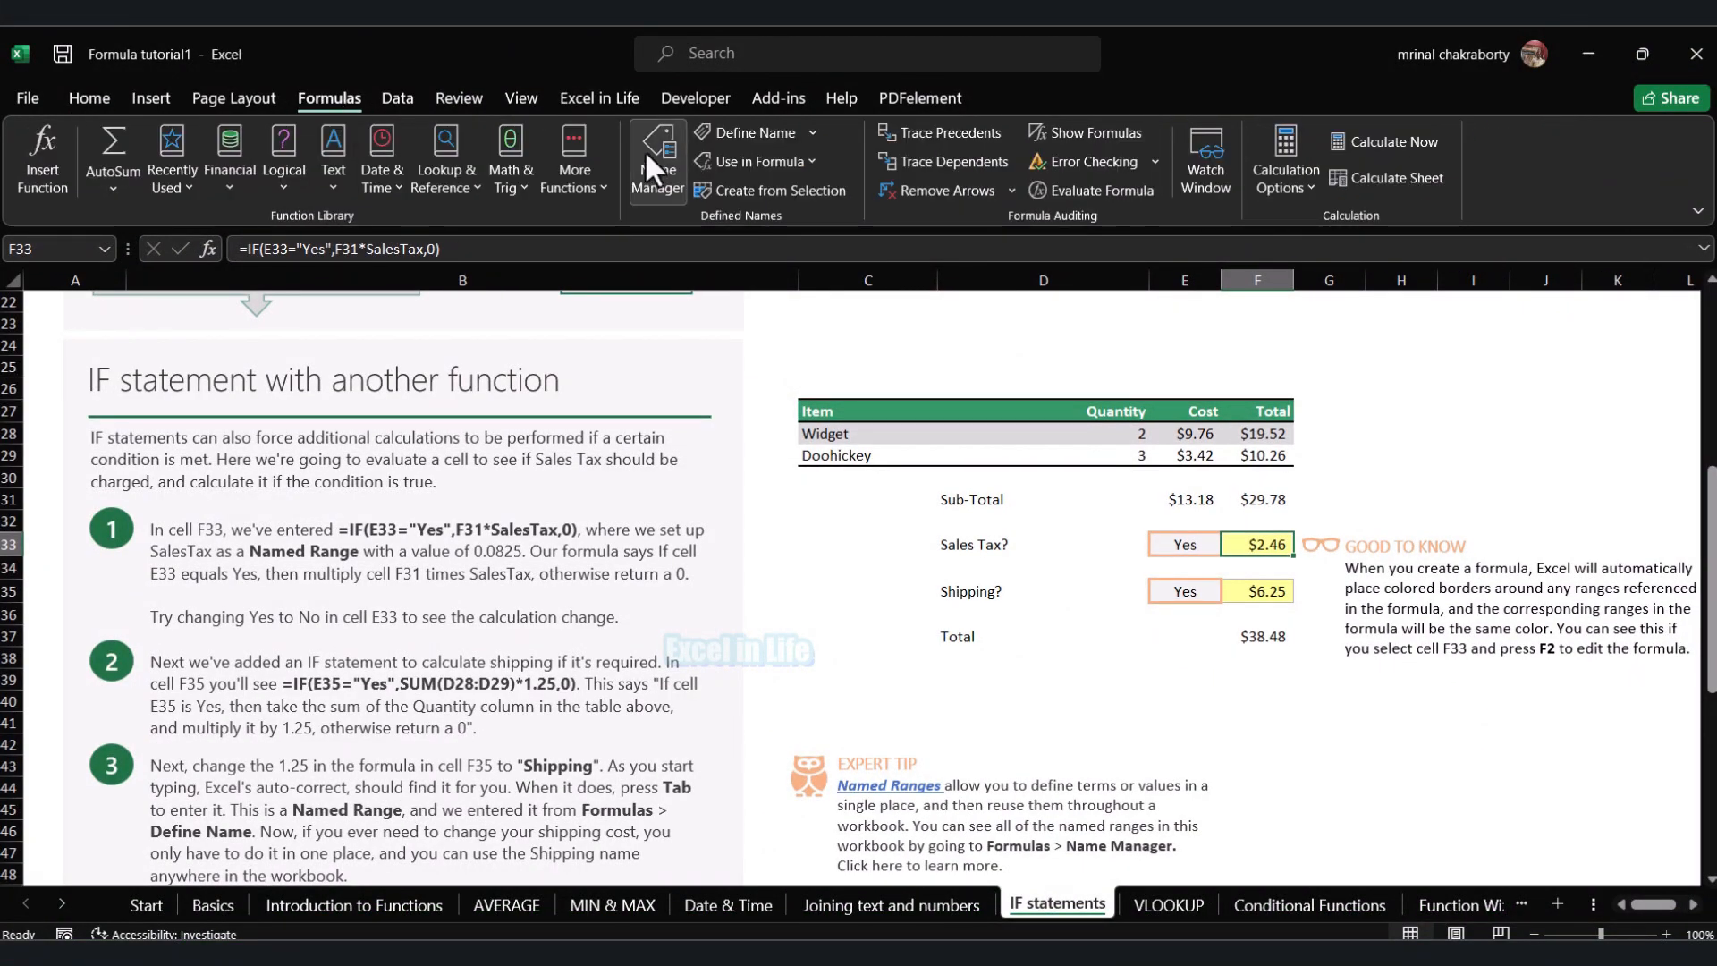
{"action": "left_click", "coordinate": [646, 151]}
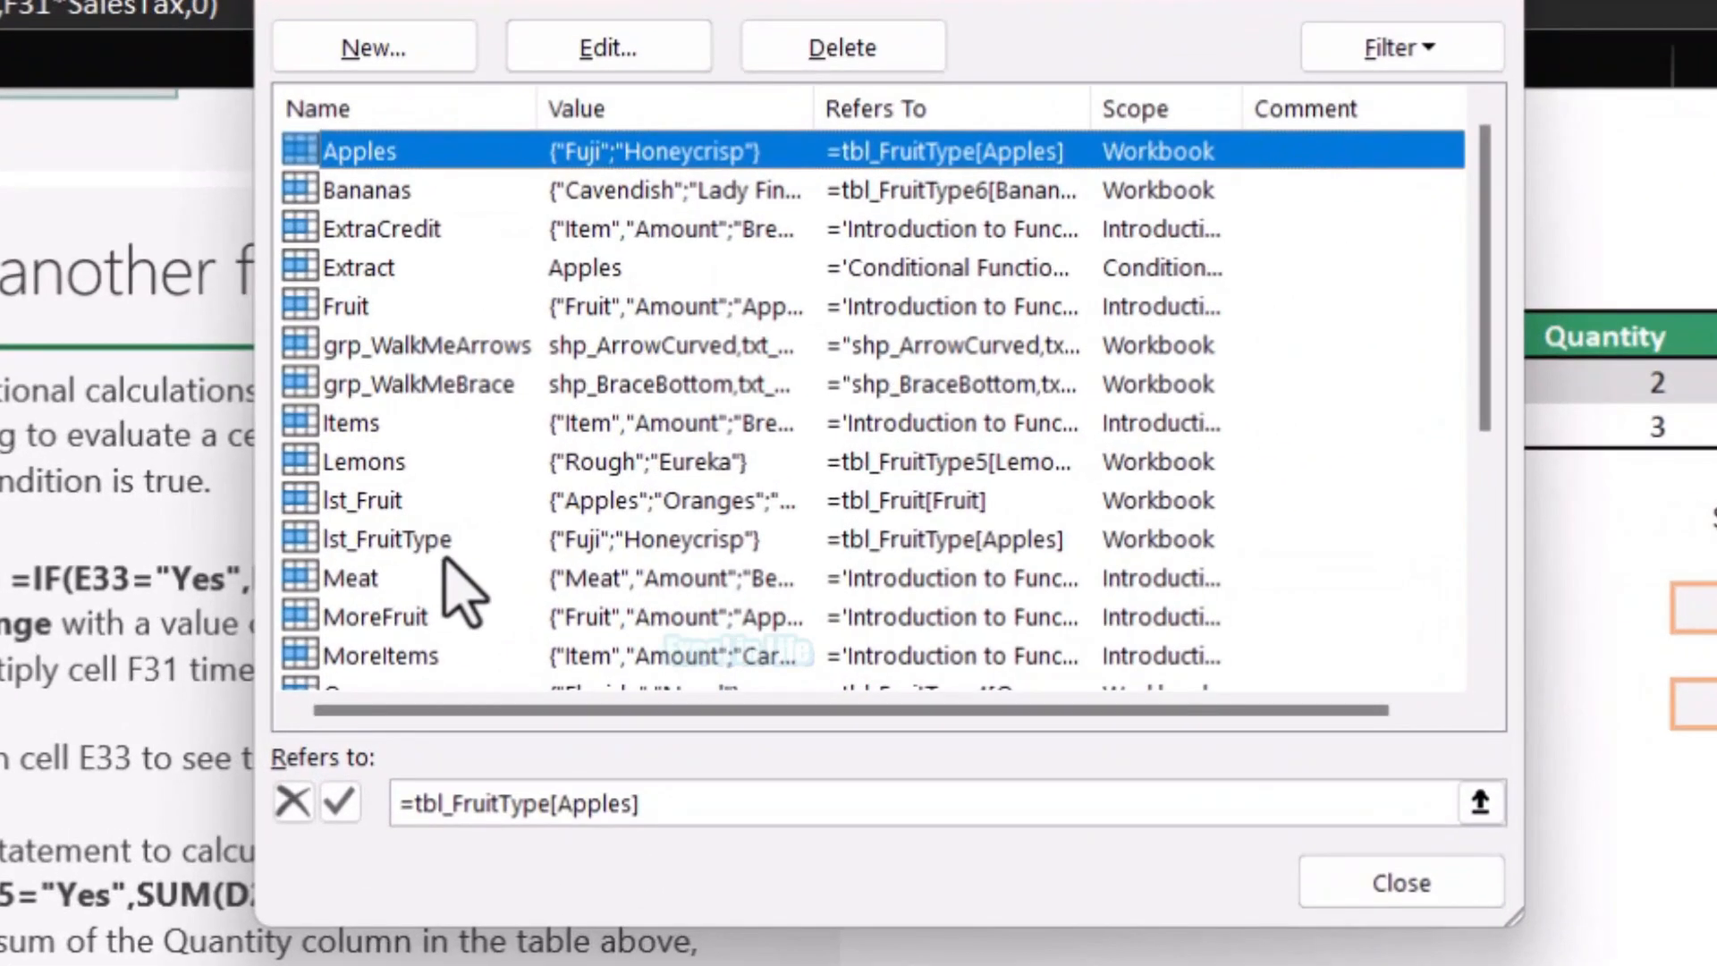
{"action": "scroll", "coordinate": [554, 531], "scroll_direction": "down", "scroll_amount": 2}
{"action": "left_click", "coordinate": [525, 497]}
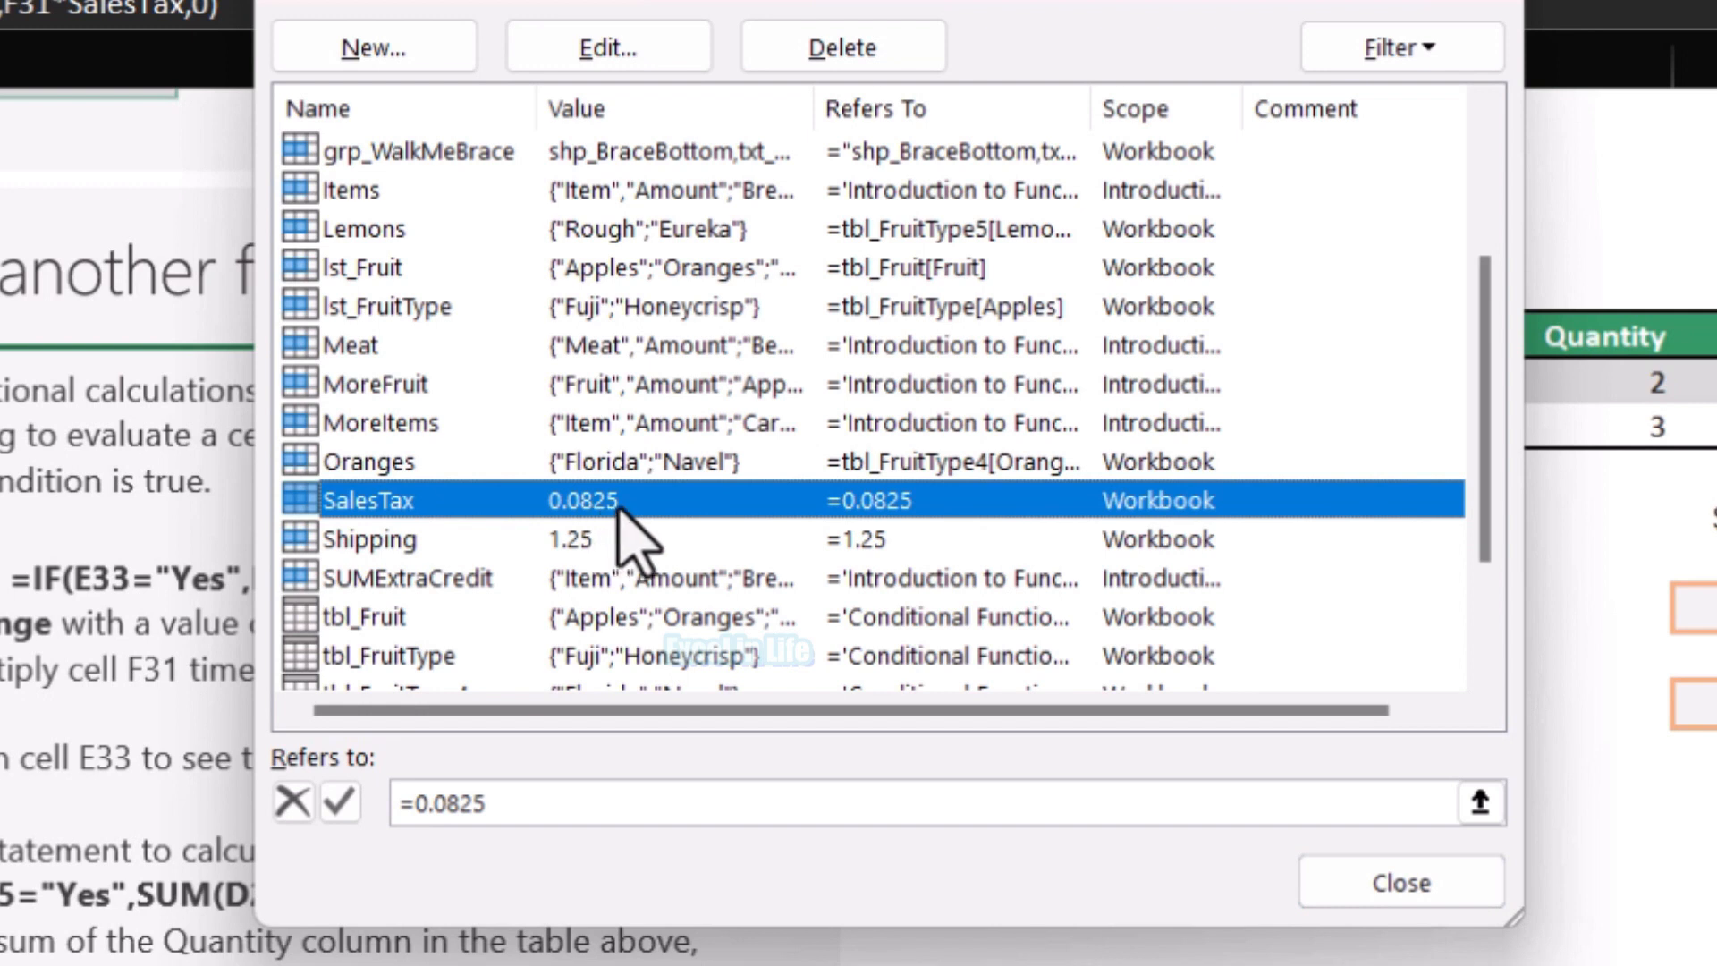
{"action": "left_click", "coordinate": [490, 803]}
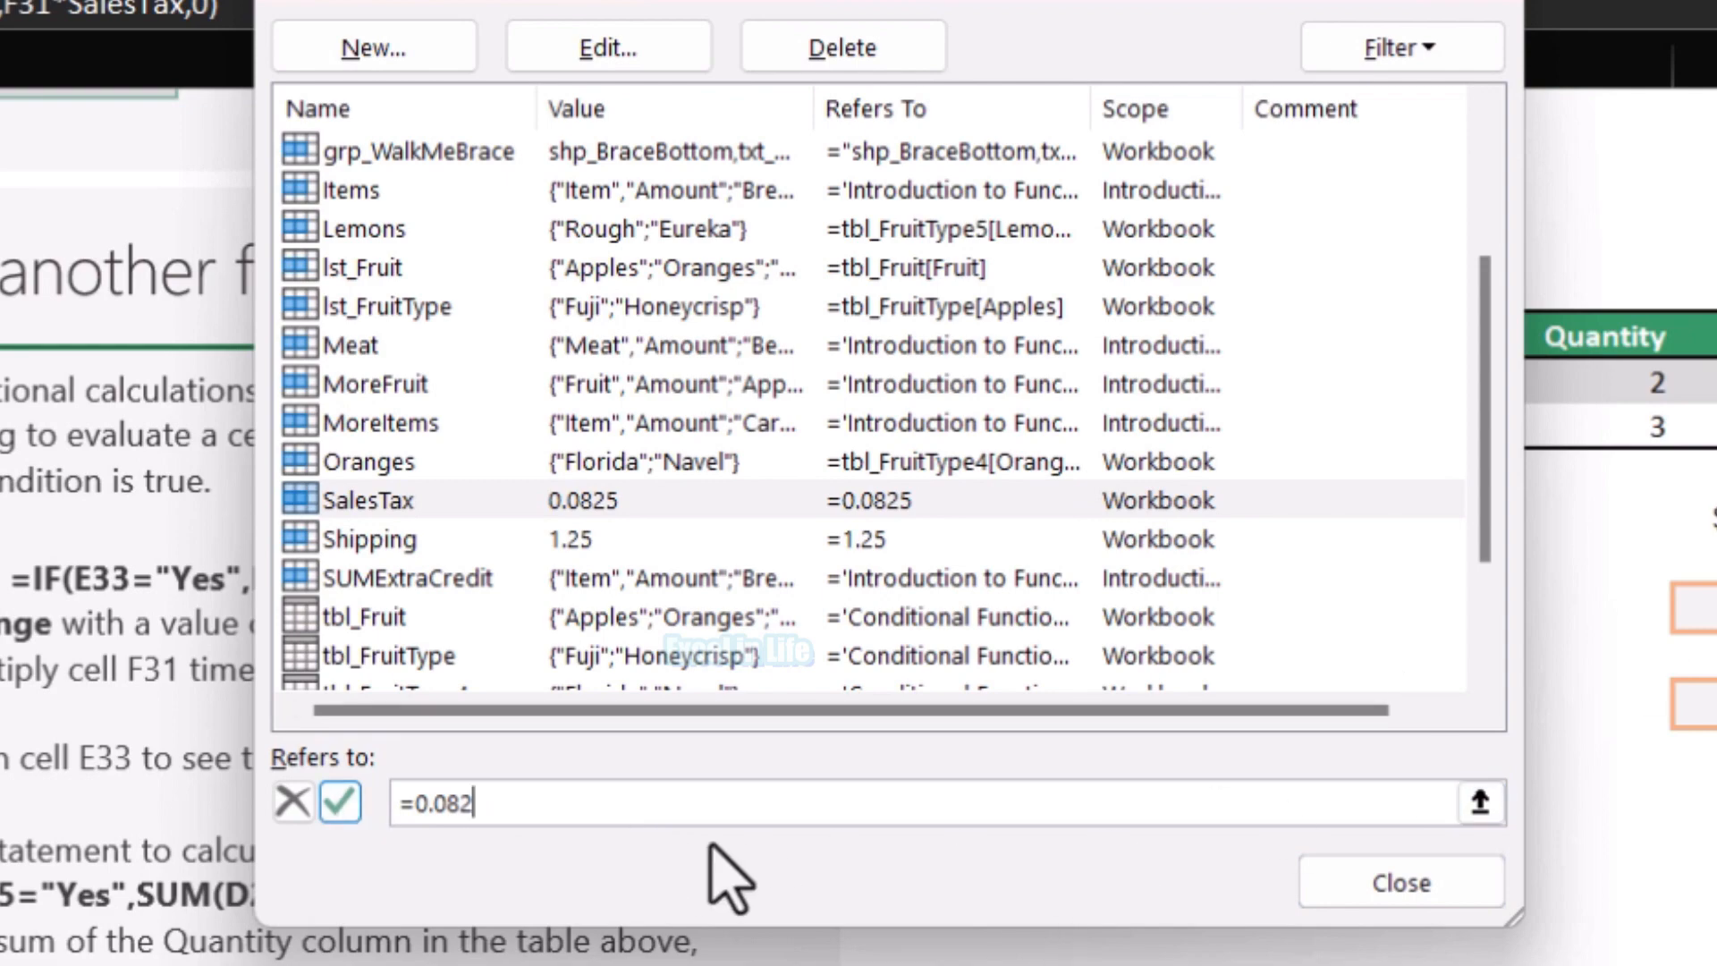
{"action": "left_click", "coordinate": [341, 801]}
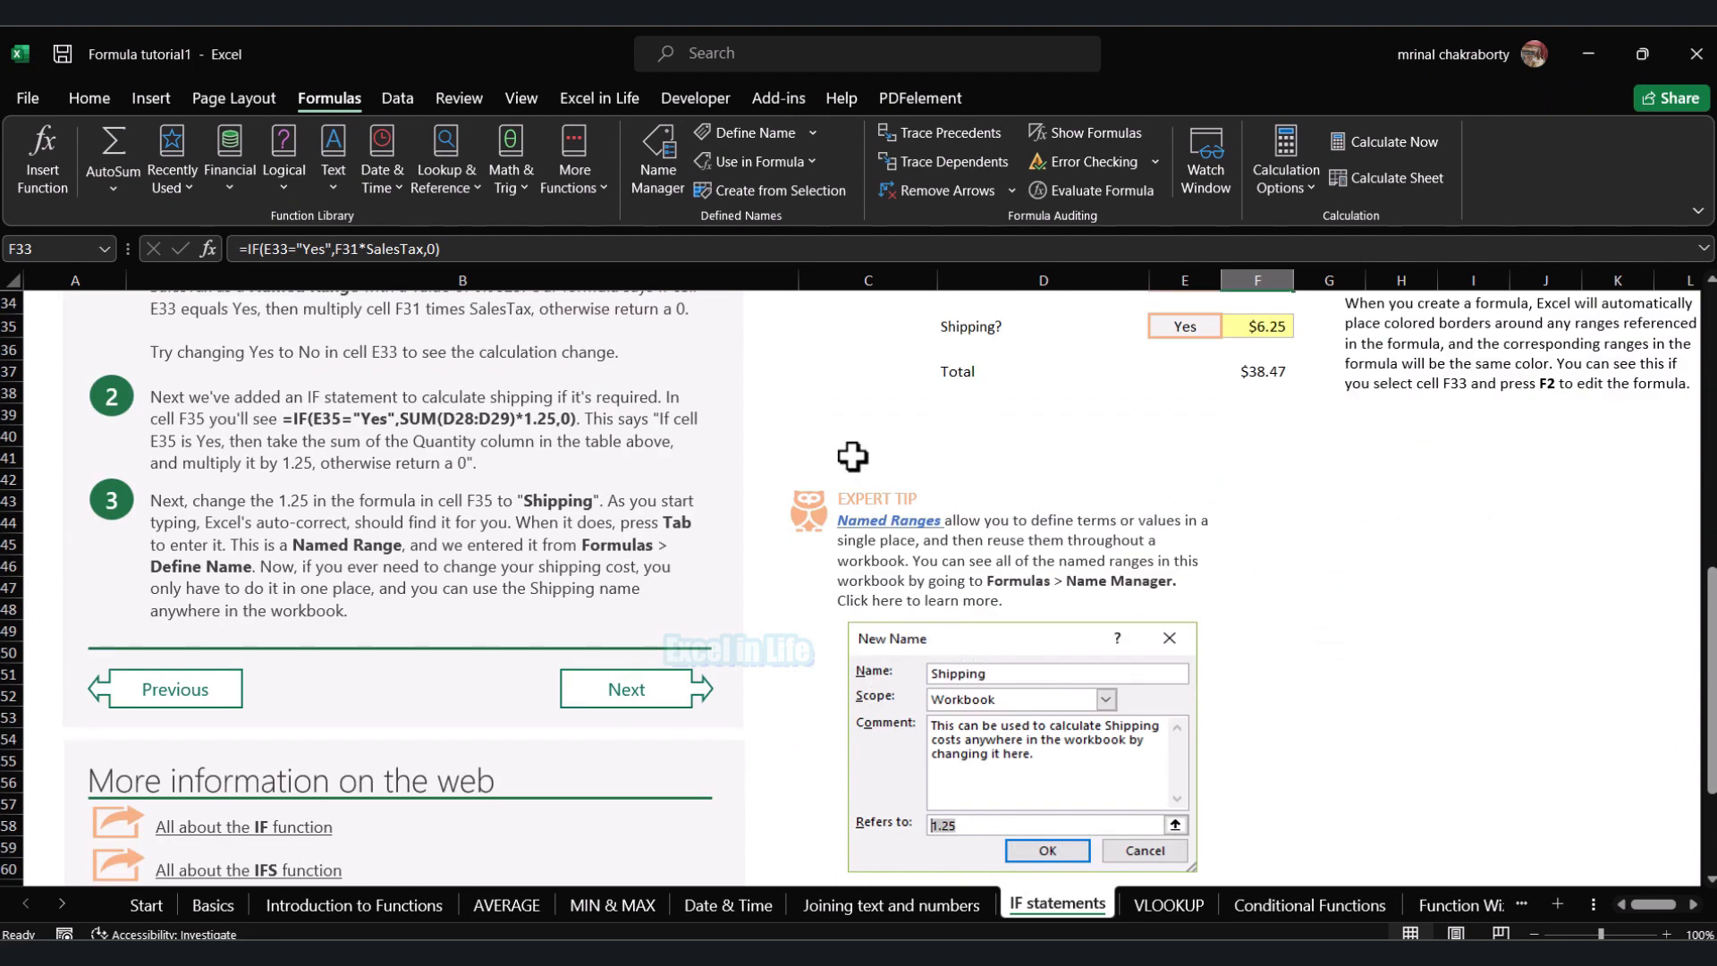
Open the New Name dialog for defining a workbook name.
{"action": "left_click", "coordinate": [758, 134]}
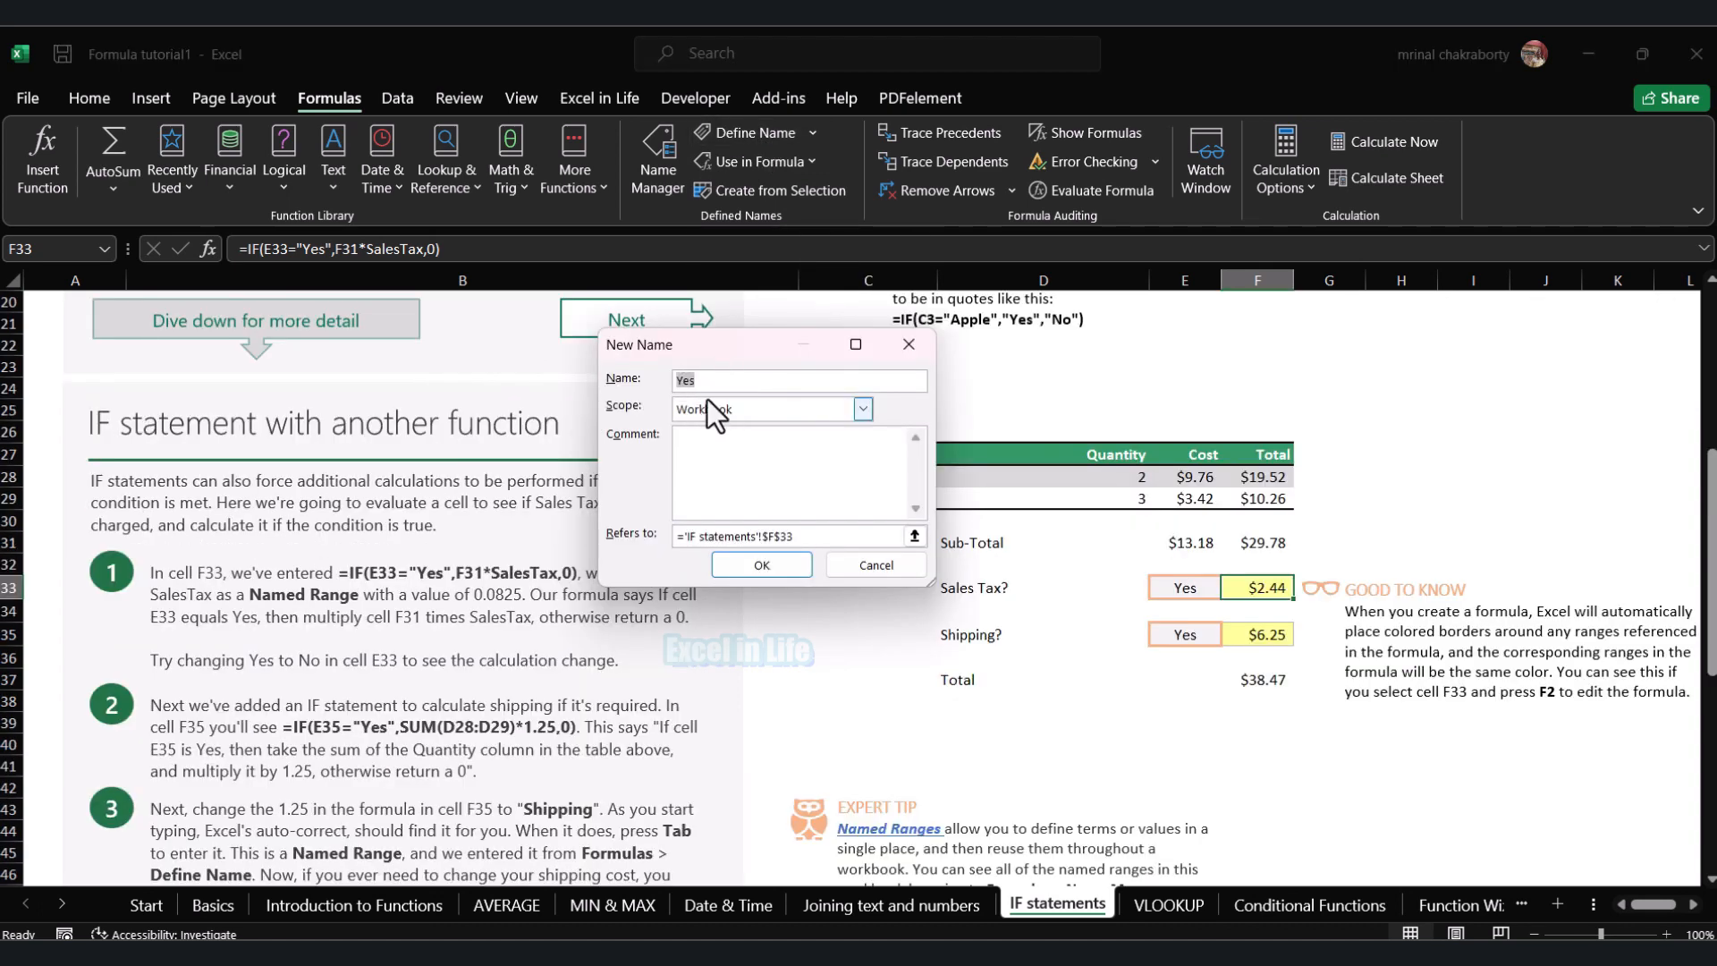